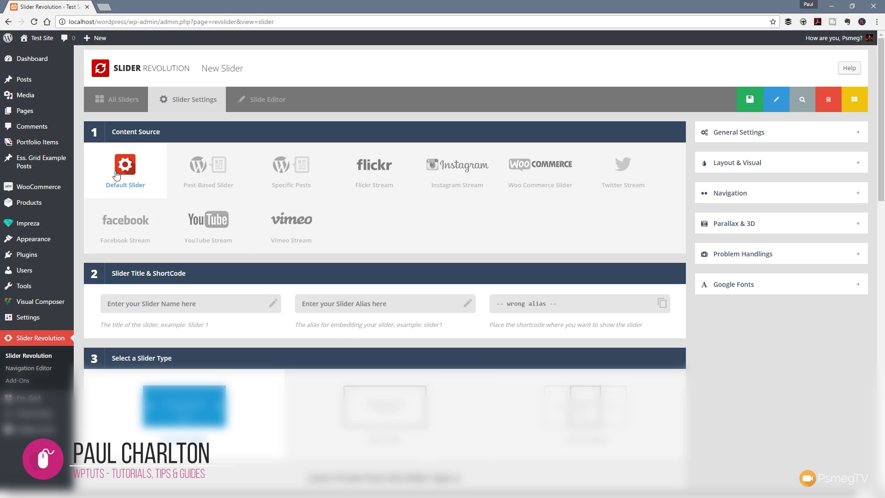
Name the new slider 'Video' and give it the alias 'video'
click(133, 303)
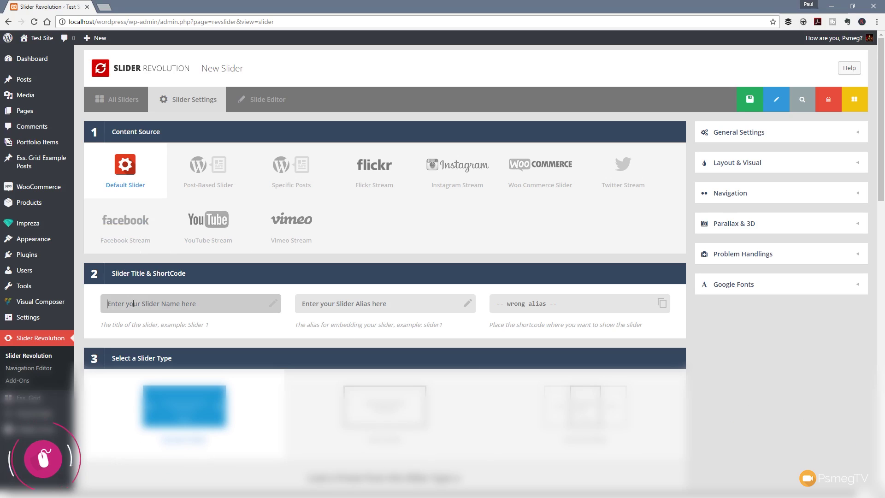
text(Video)
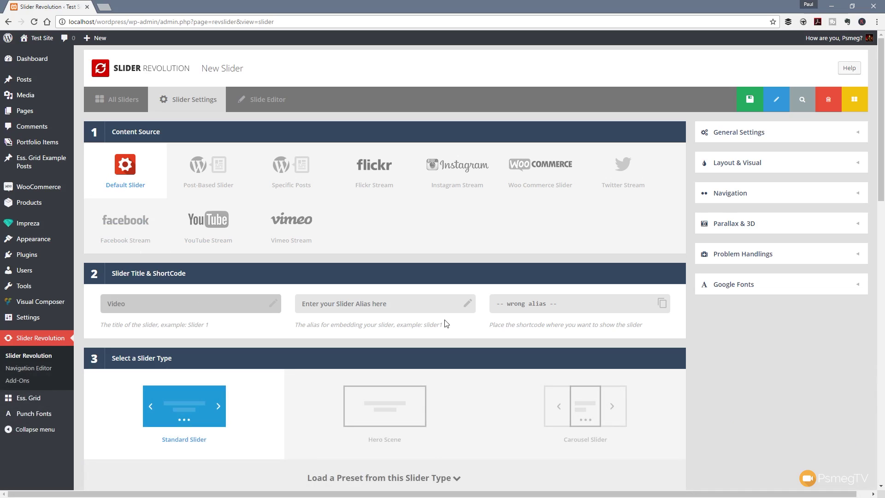
click(399, 306)
text(video)
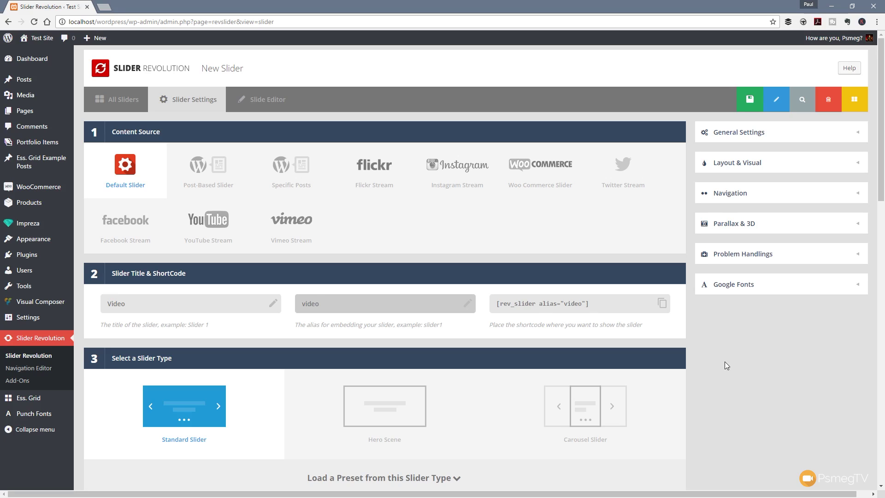
Choose the Full-Screen slide layout and save the slider settings
scroll(725, 362, down, 6)
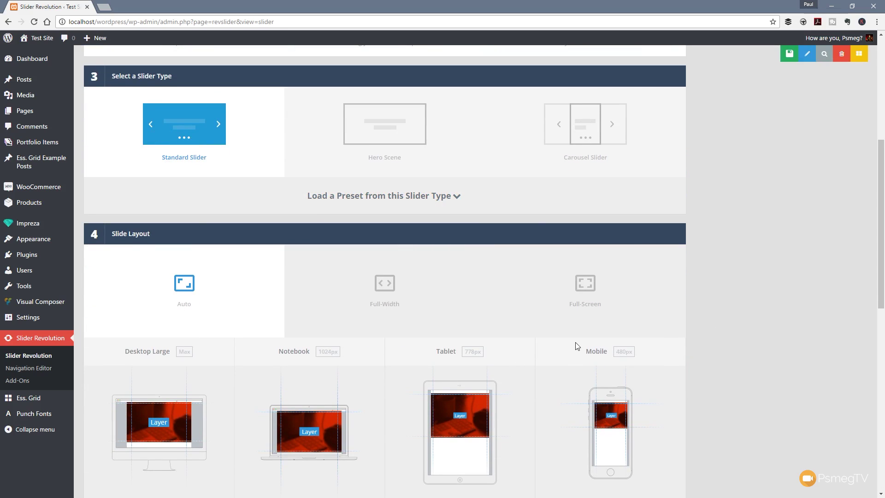
click(586, 288)
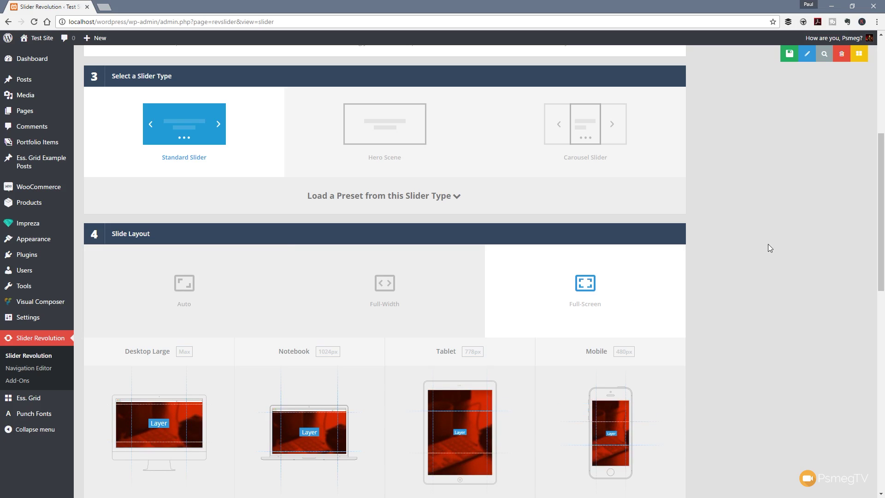
click(777, 57)
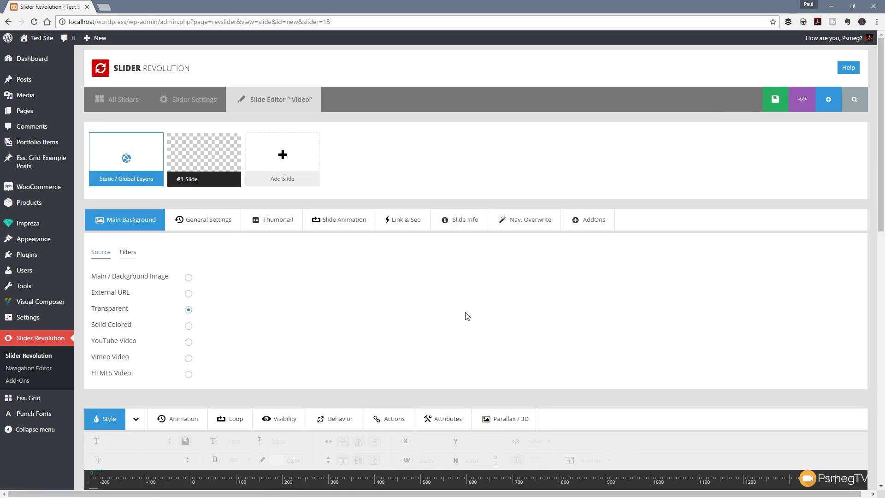
Set the Main Background source to YouTube Video
mouse_move(206, 165)
click(189, 343)
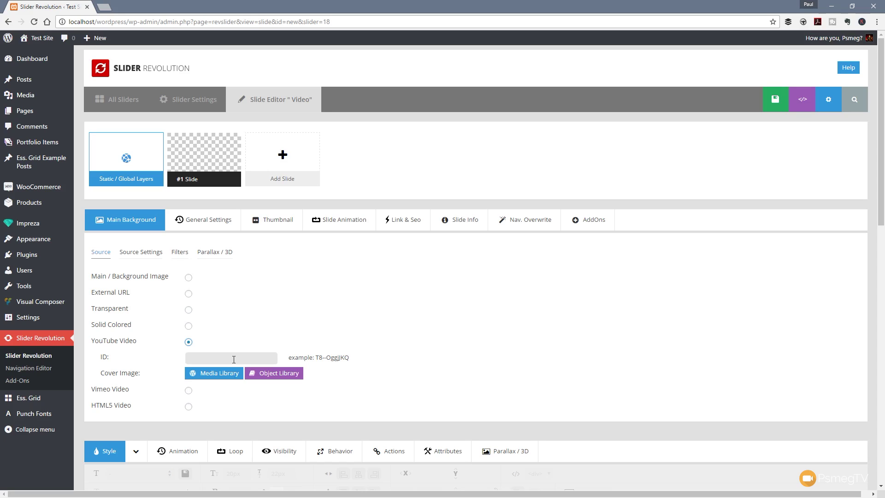
Go to YouTube in a new tab and open the 'Best Video Gear For Creating Screencast Videos' video
click(102, 8)
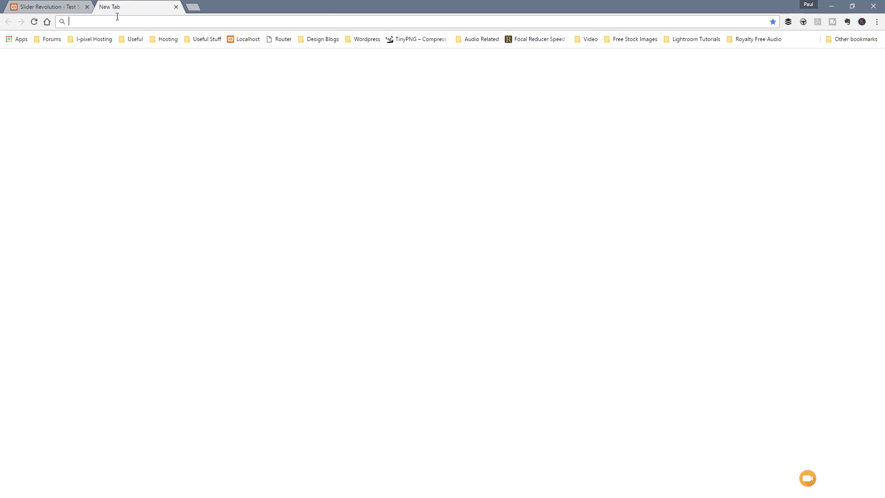
text(youtube.com)
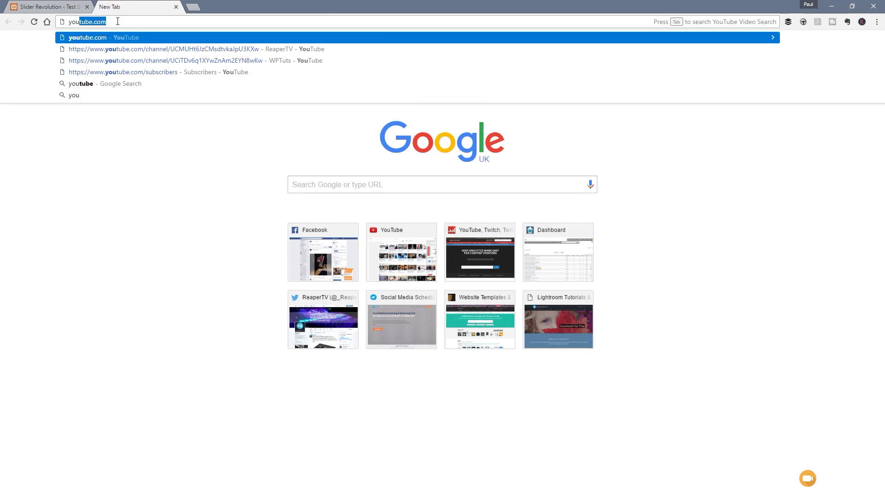
key(Return)
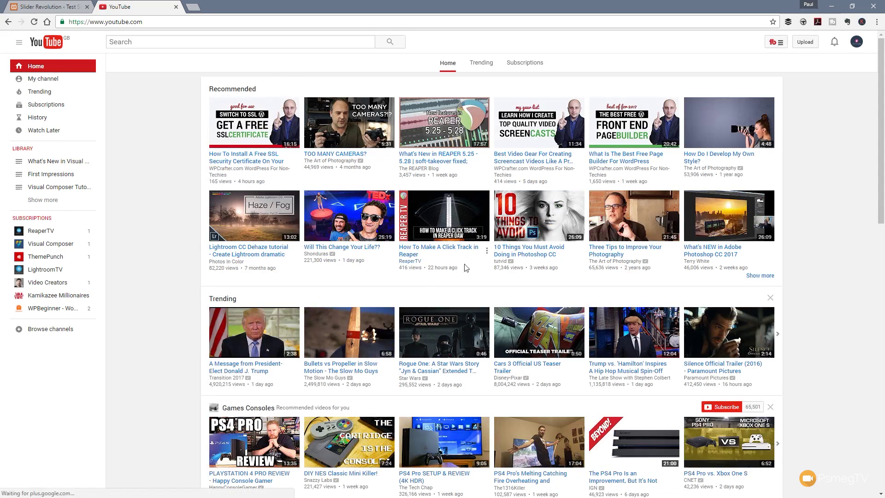
click(522, 132)
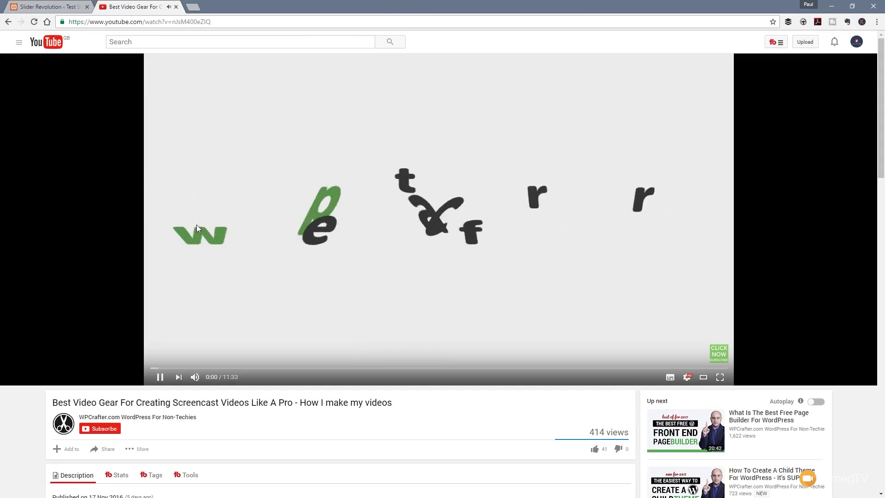
Pause the video, select its ID after v= in the address, and close the tab
click(197, 225)
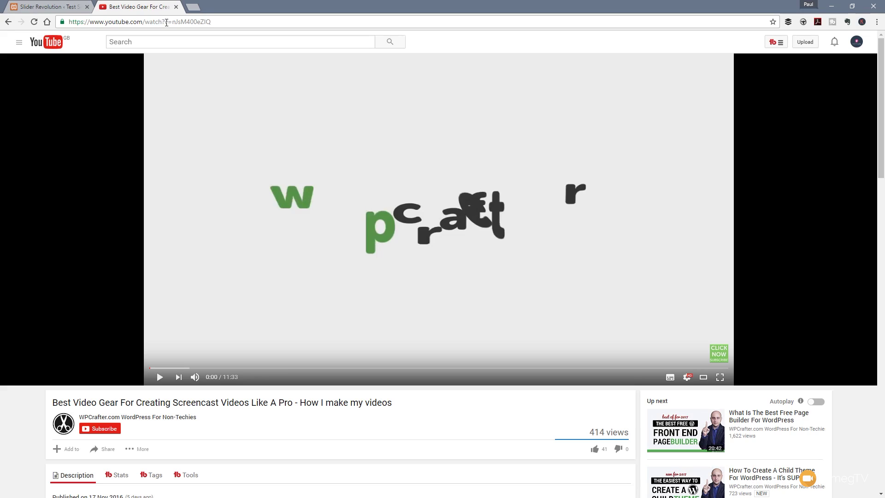
drag(173, 22, 211, 22)
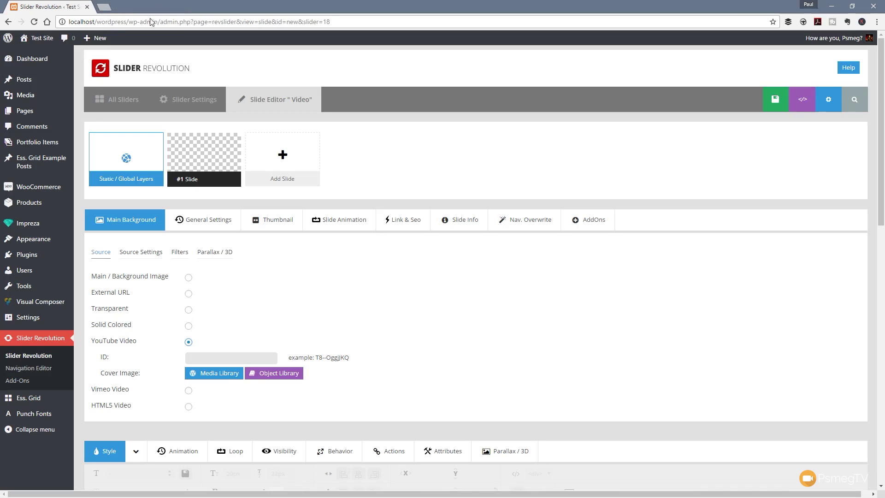
click(176, 7)
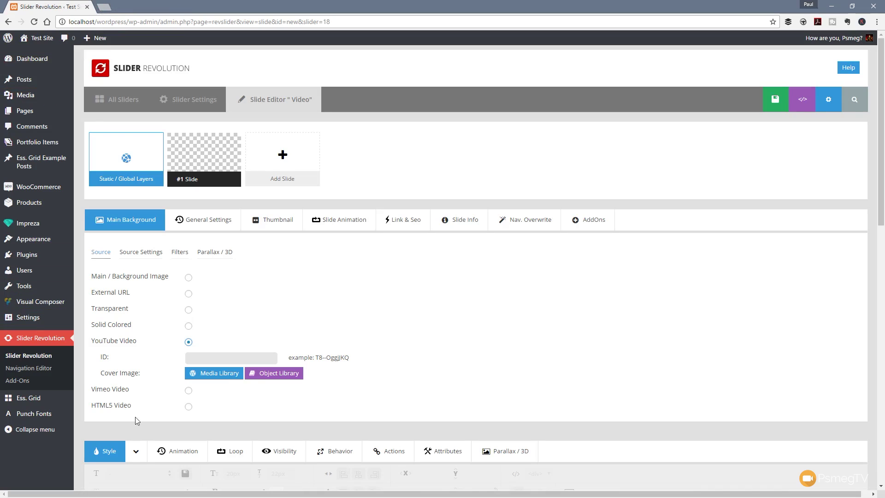
Paste xDMP3i36naA into the YouTube ID field, save the slide, and dismiss the cover-image alert
click(220, 357)
text(xDMP3i36naA)
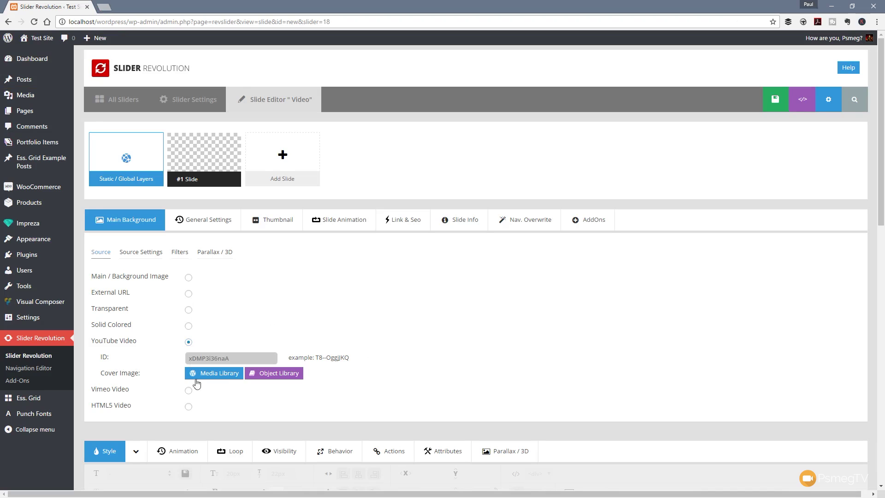
scroll(399, 369, down, 3)
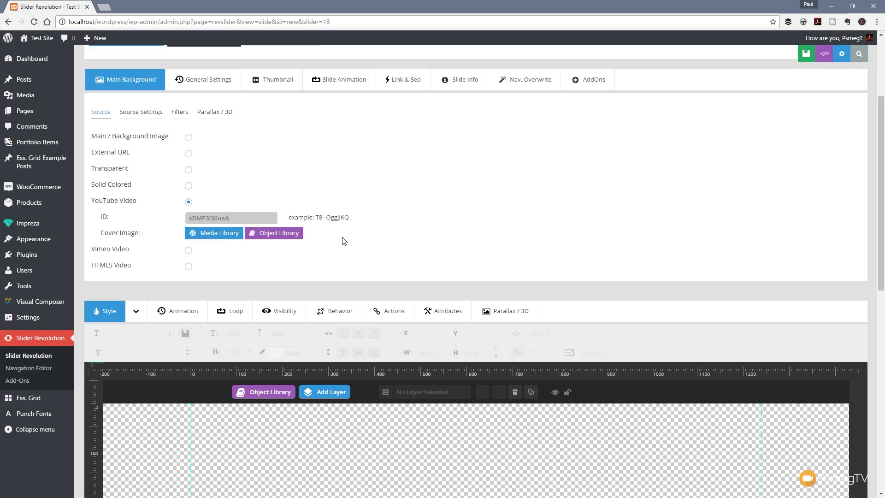
click(794, 54)
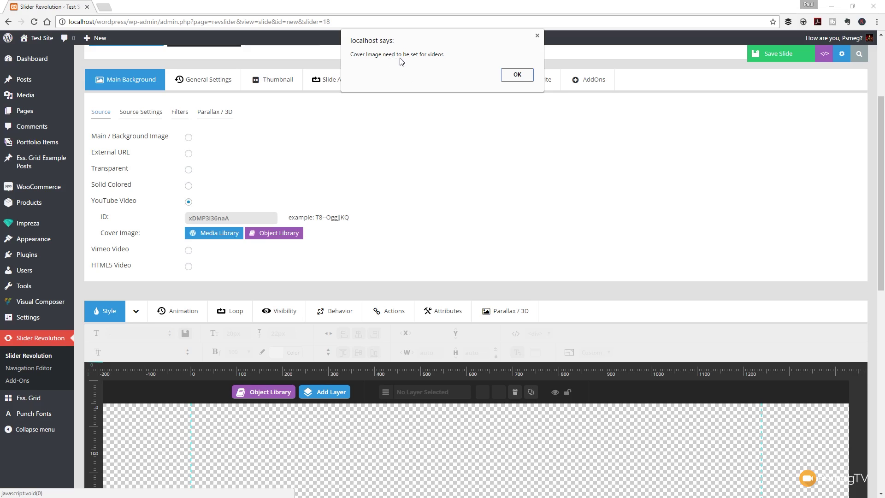
click(525, 77)
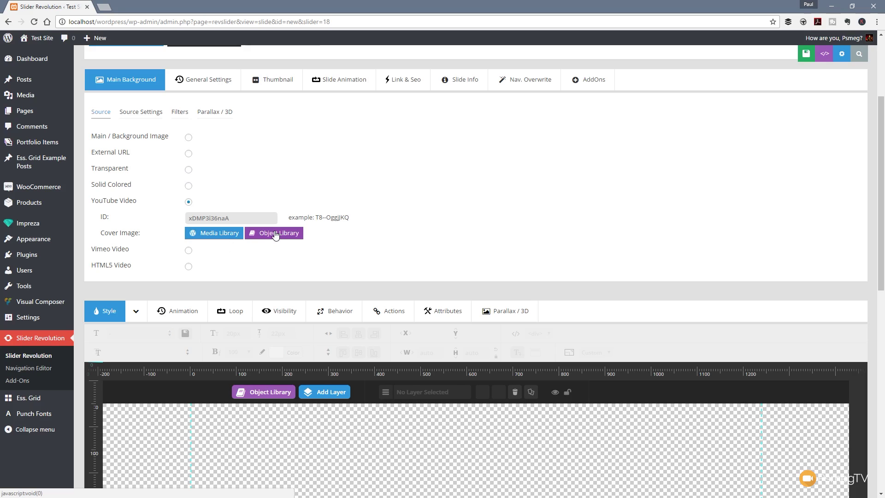
Insert youtubecover-1.jpg from the Media Library as the cover image, with alt text 'Tiger'
click(208, 237)
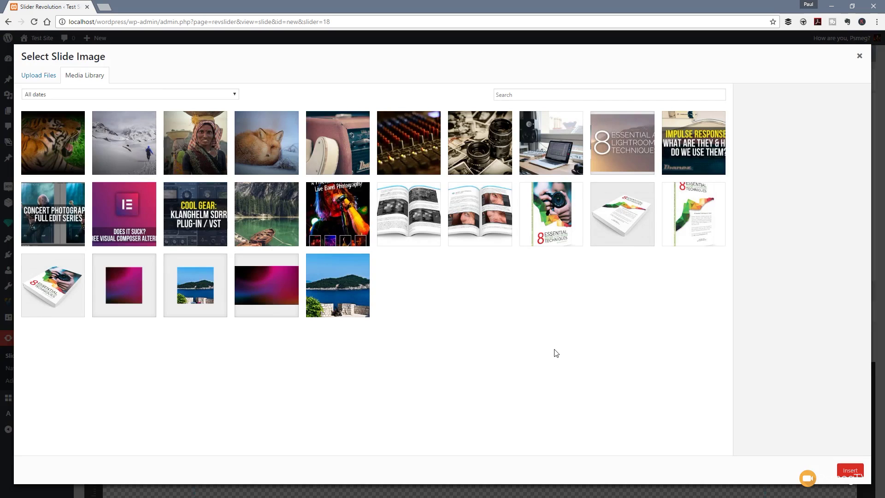
click(55, 139)
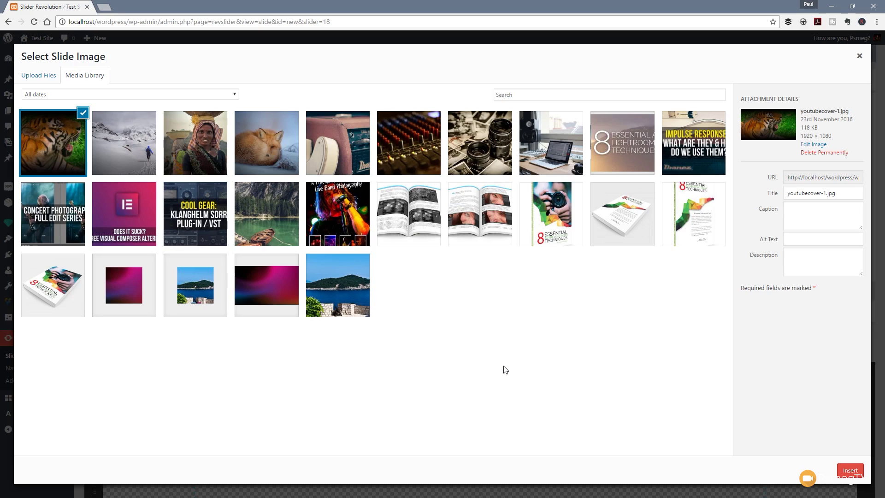
click(826, 239)
click(822, 254)
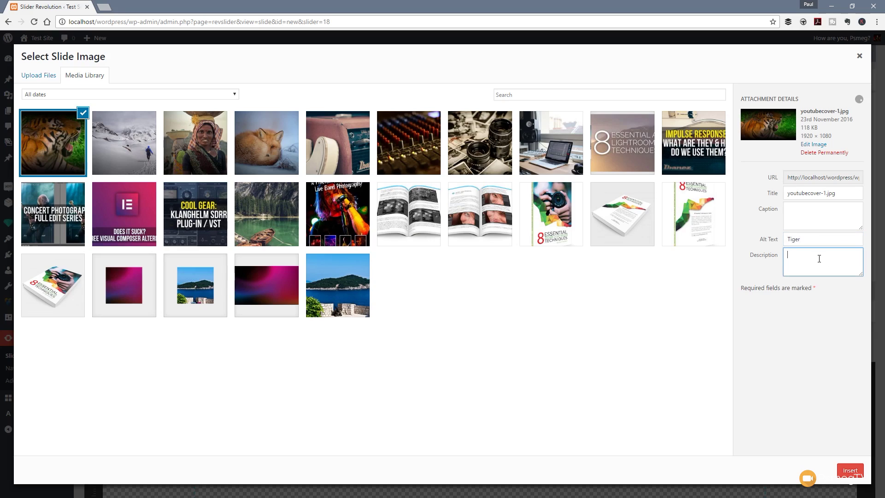
click(851, 475)
scroll(535, 320, down, 5)
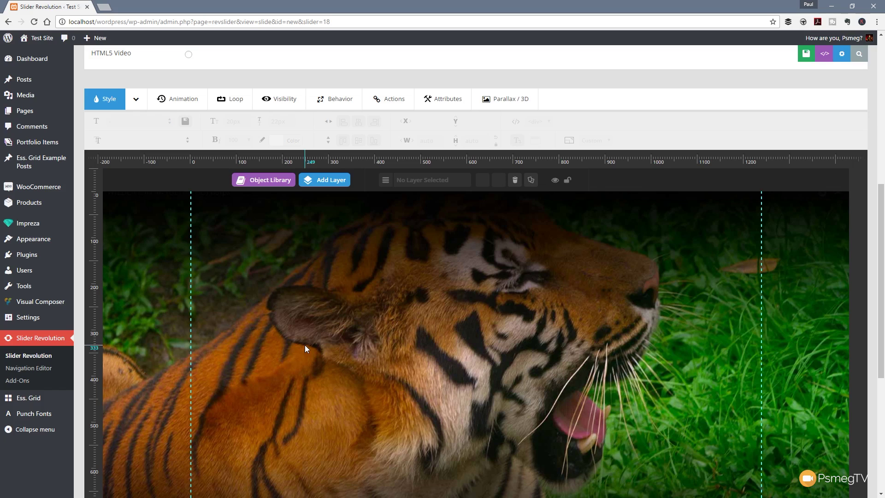
Save the tiger slide and add a new Shape layer from Add Layer
click(801, 57)
scroll(396, 328, down, 2)
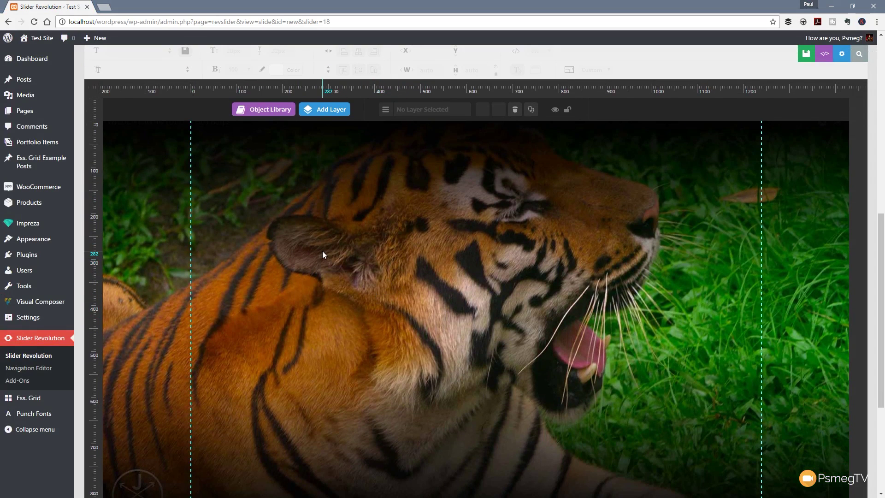
scroll(311, 281, up, 3)
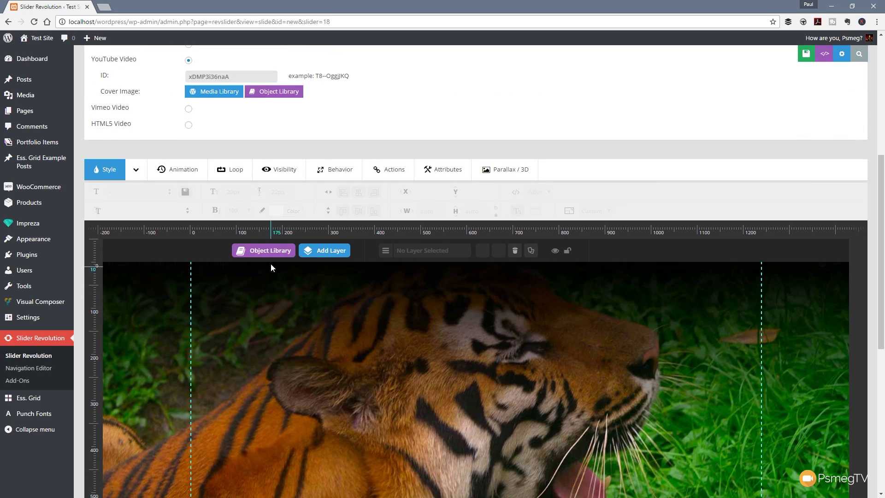
mouse_move(309, 255)
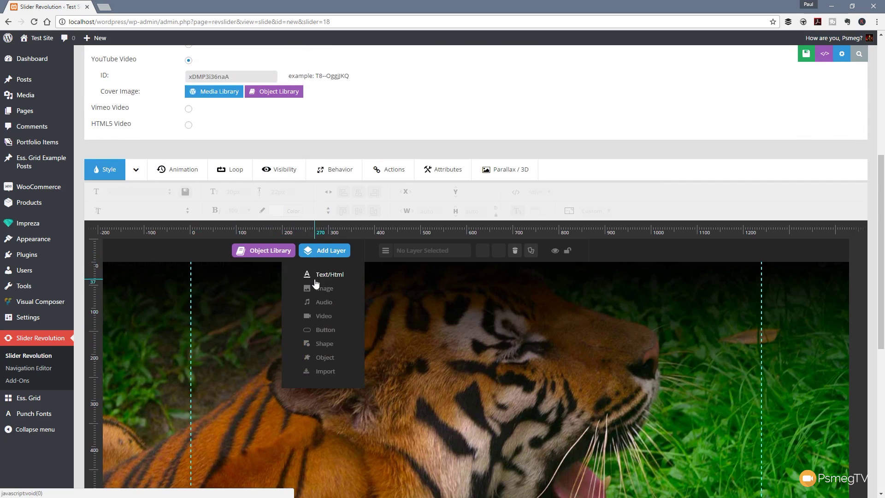
click(321, 343)
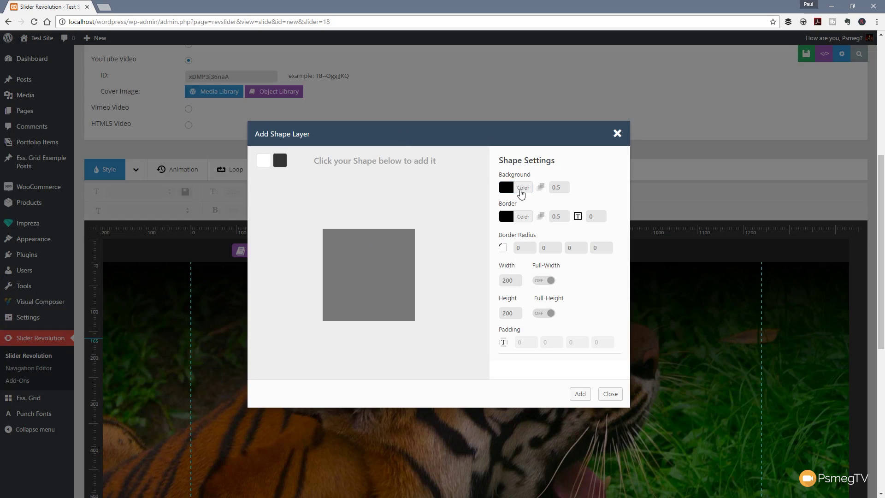
Set the shape's background colour to yellow #e8cc00
click(521, 190)
click(552, 234)
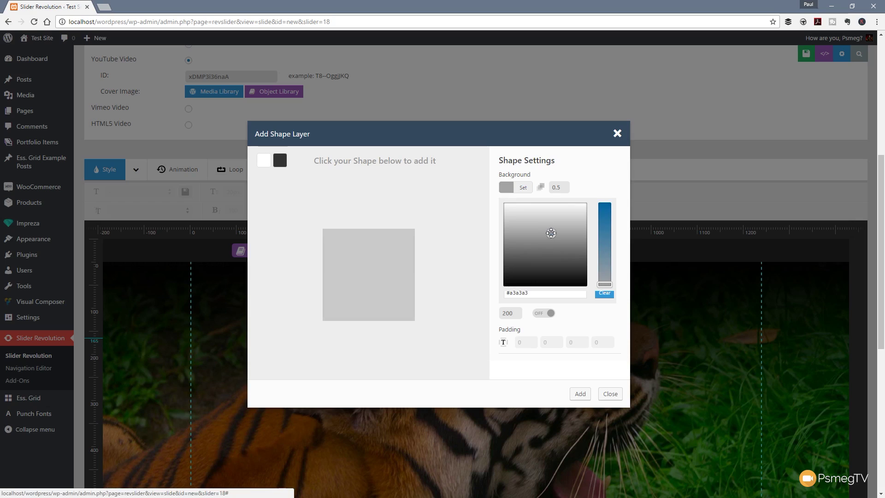
drag(603, 227, 604, 208)
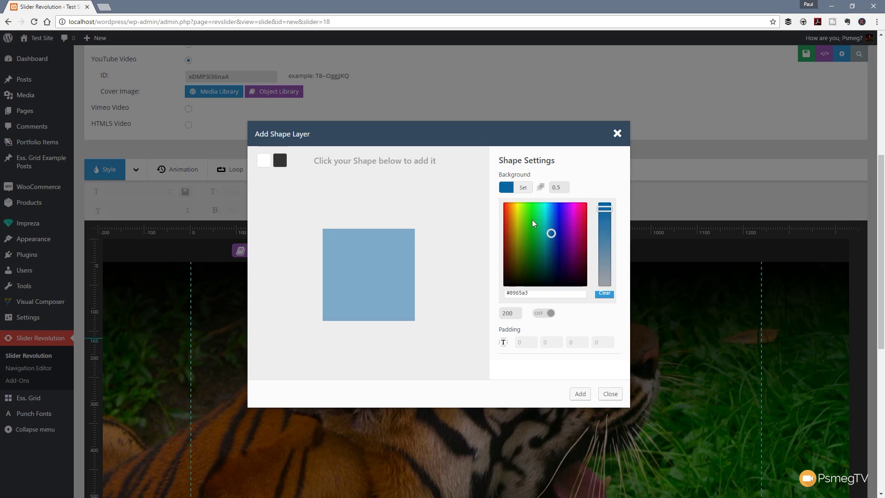
click(517, 210)
mouse_move(517, 210)
mouse_down()
mouse_move(510, 205)
mouse_move(516, 210)
mouse_up()
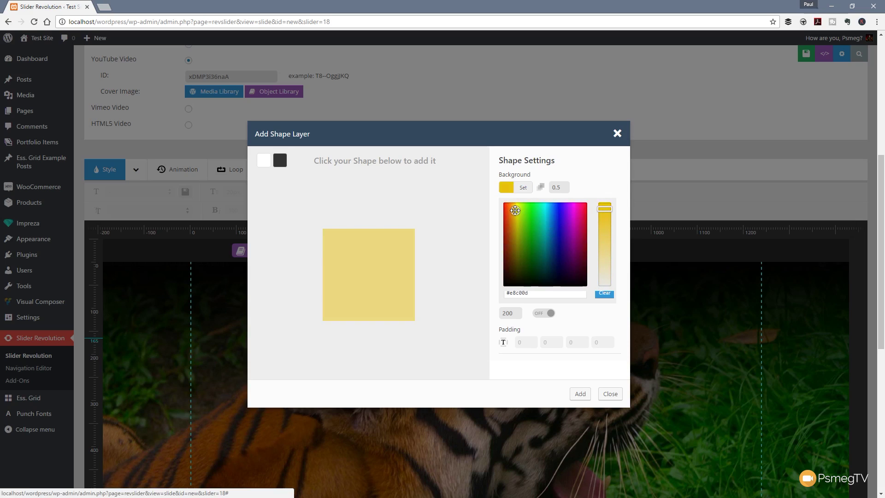
drag(605, 209, 604, 204)
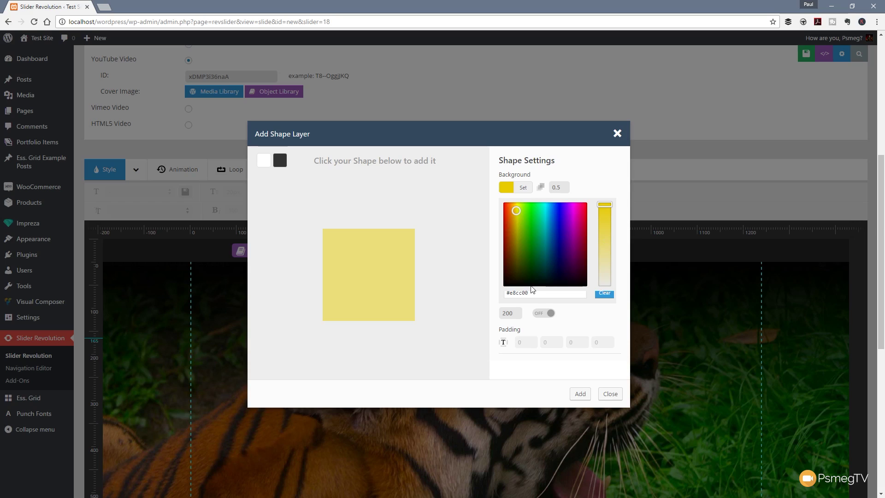
click(587, 309)
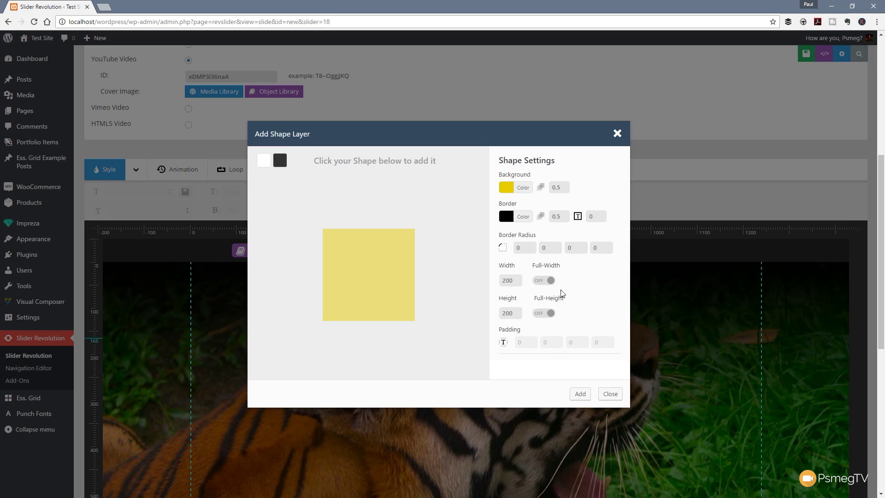
Make the shape 10 px wide and 150 px tall and add it to the slide
drag(515, 281, 502, 282)
text(10)
click(515, 315)
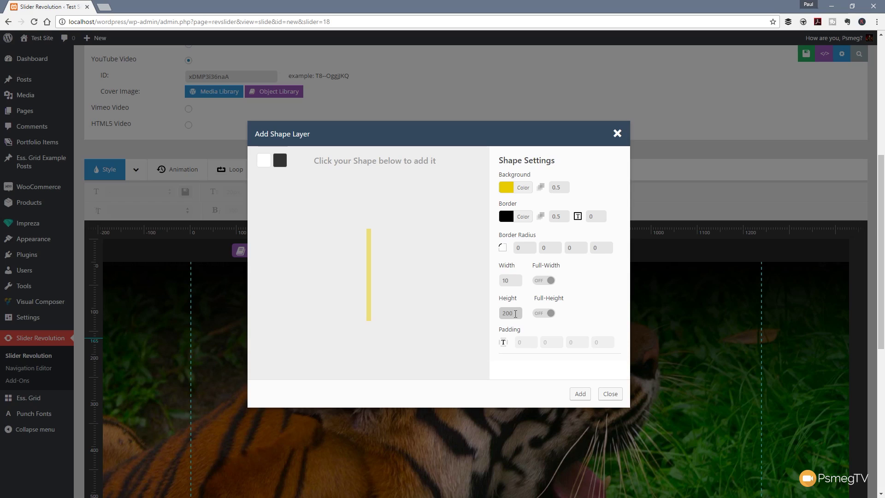
drag(514, 313, 499, 309)
text(150)
click(552, 366)
click(579, 394)
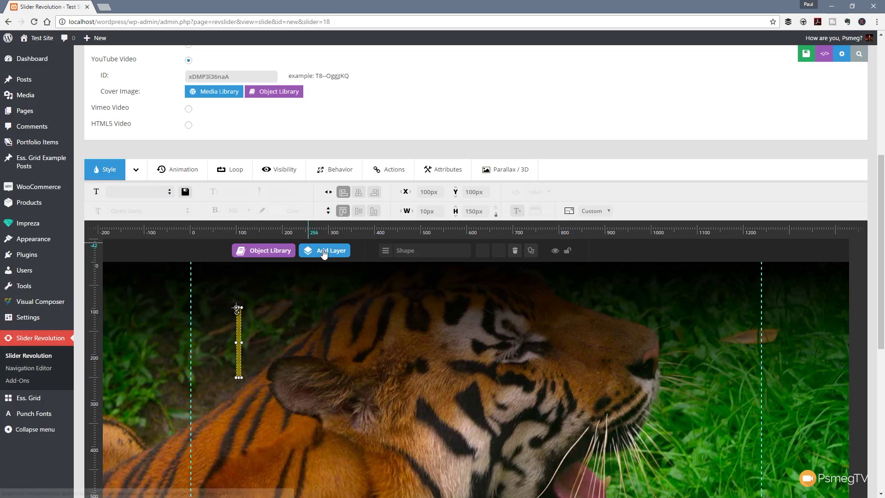
Change the yellow bar's Background Opacity from 0.5 to 1 in the Style panel
mouse_move(323, 251)
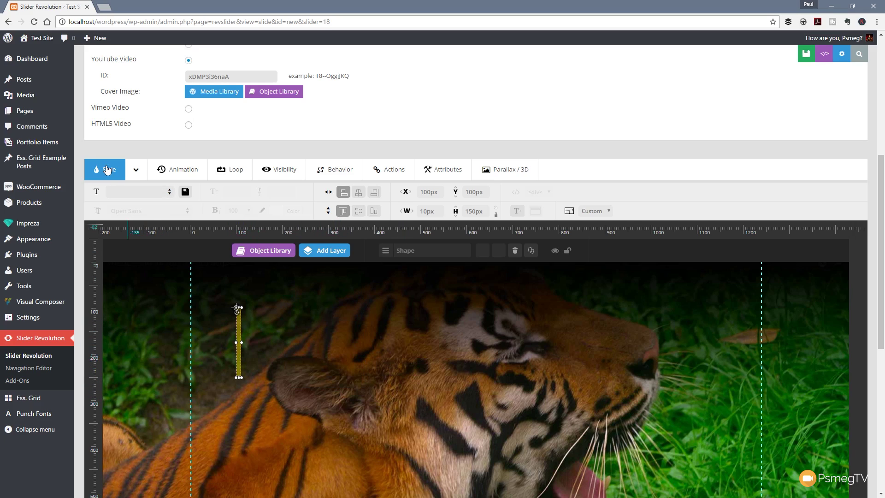
click(136, 170)
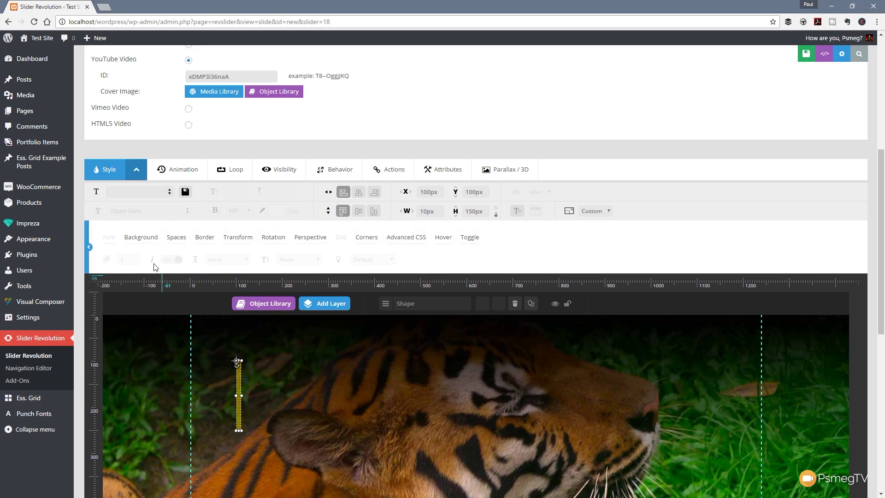
click(130, 242)
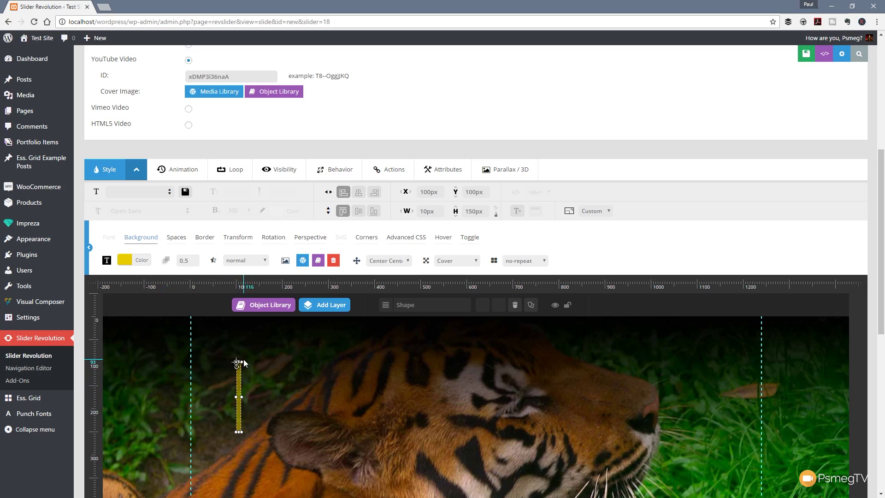
drag(187, 260, 178, 262)
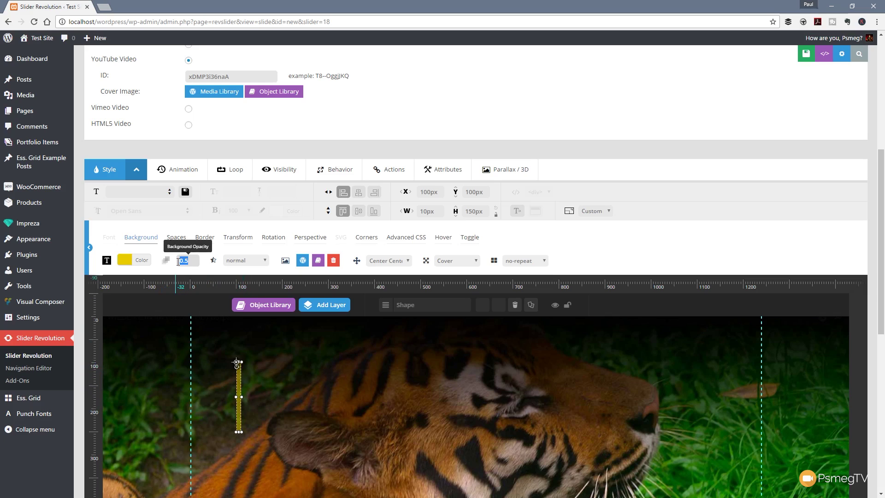
text(1)
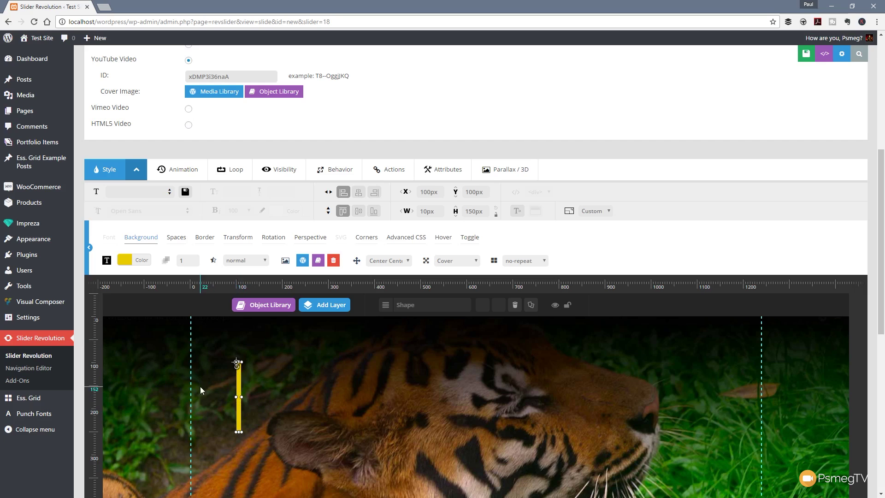
click(174, 238)
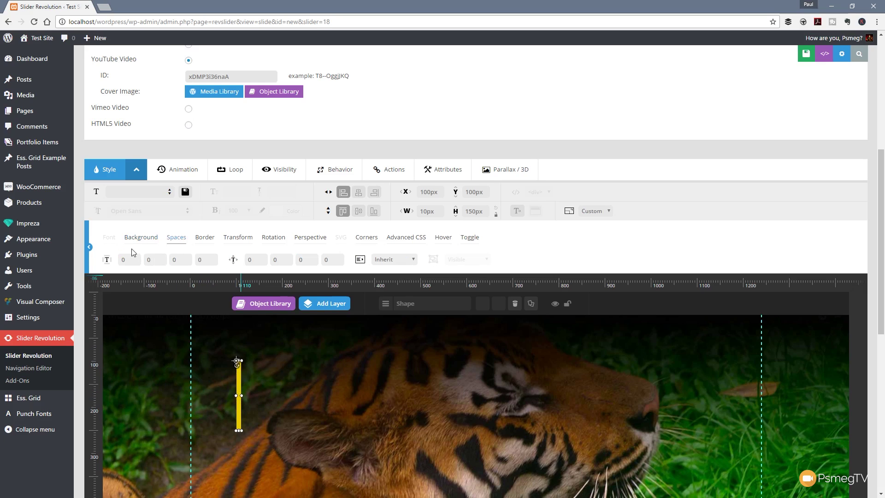
click(209, 239)
click(238, 239)
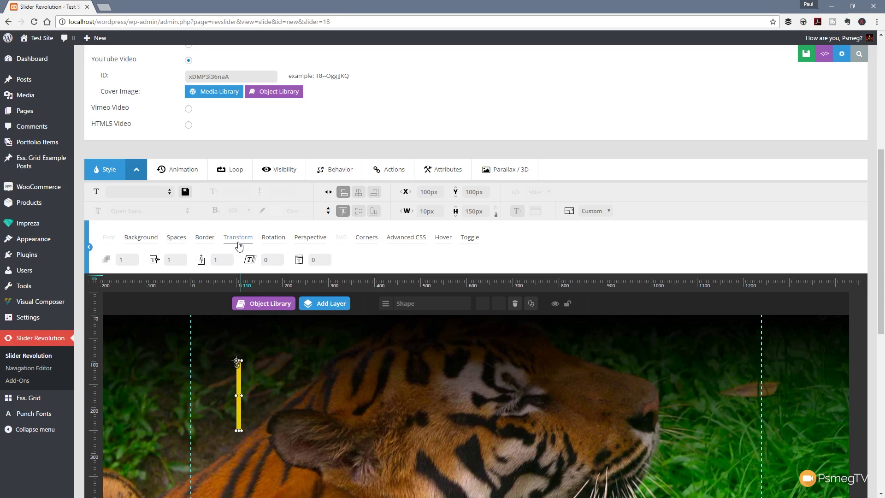
click(140, 236)
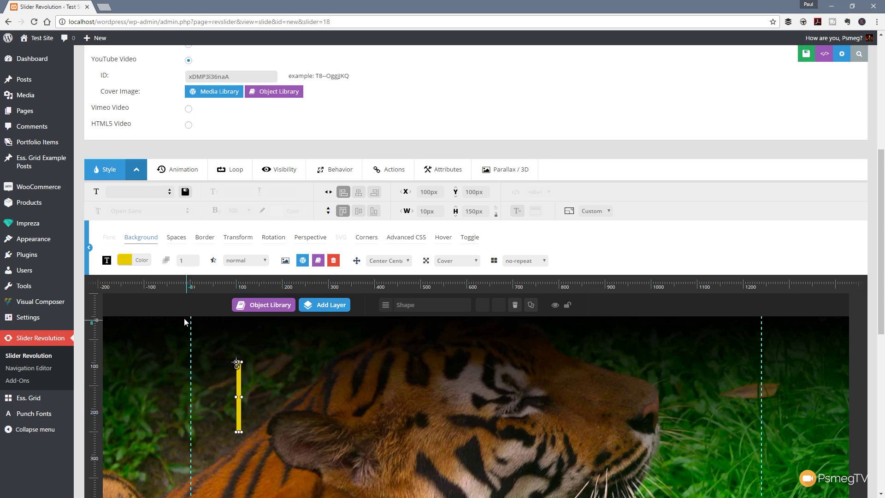
Add a Text/Html layer reading NATURAL LIFE</br>WILDLIFE IN ACTION and place it beside the bar
click(272, 388)
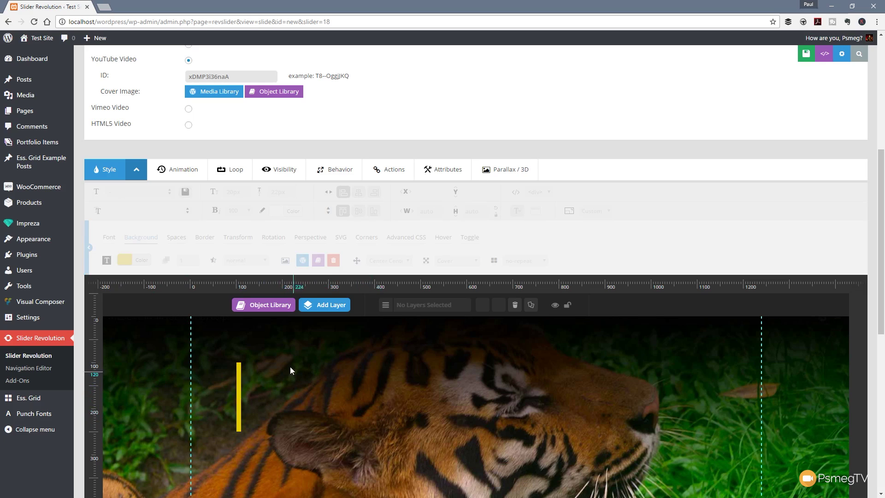
mouse_move(319, 311)
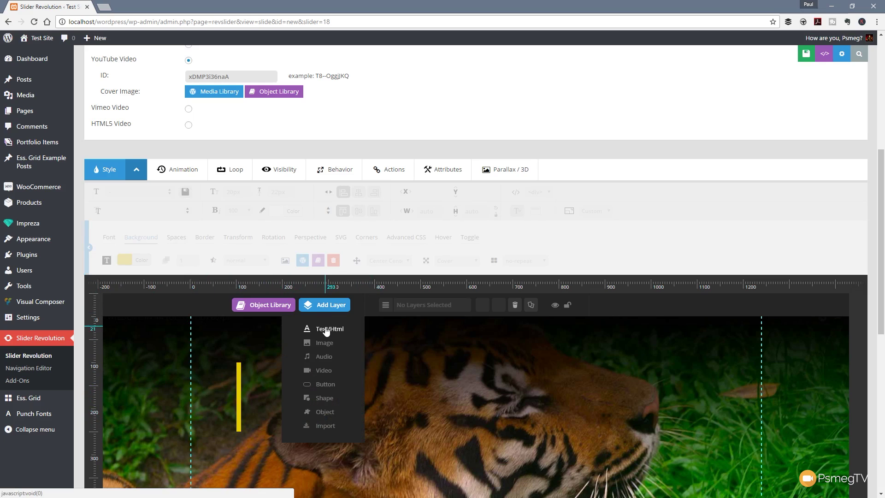
click(326, 329)
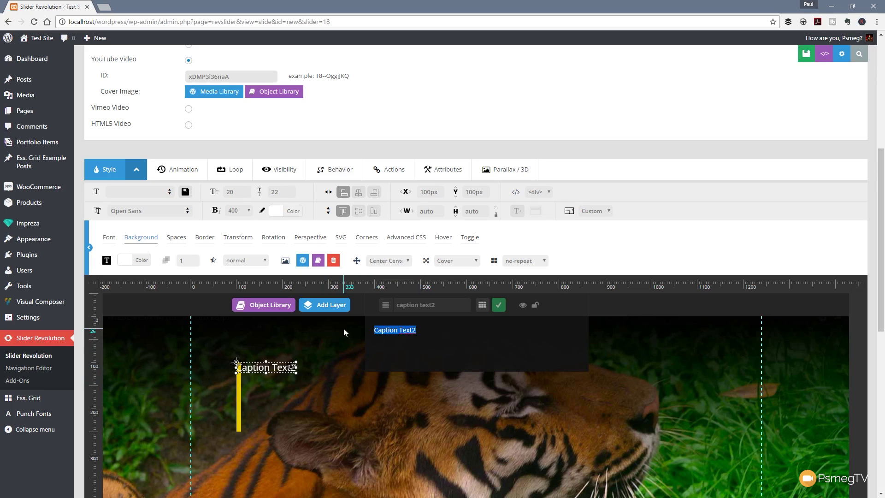
text(NATURAL LIFE</br>WILDLIFE IN ACTION)
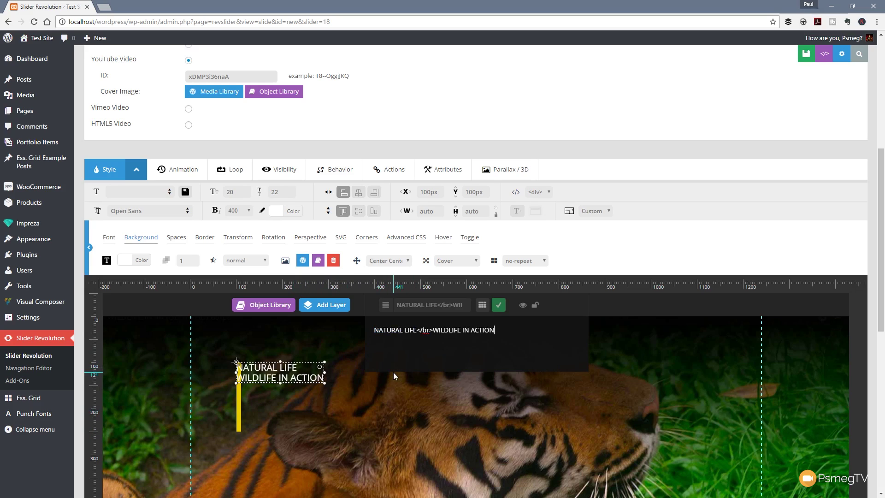
click(498, 307)
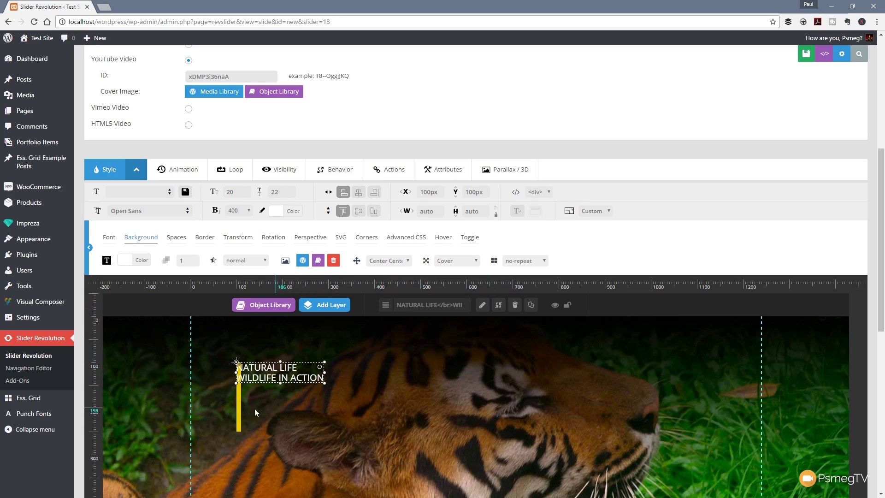
drag(277, 377, 290, 378)
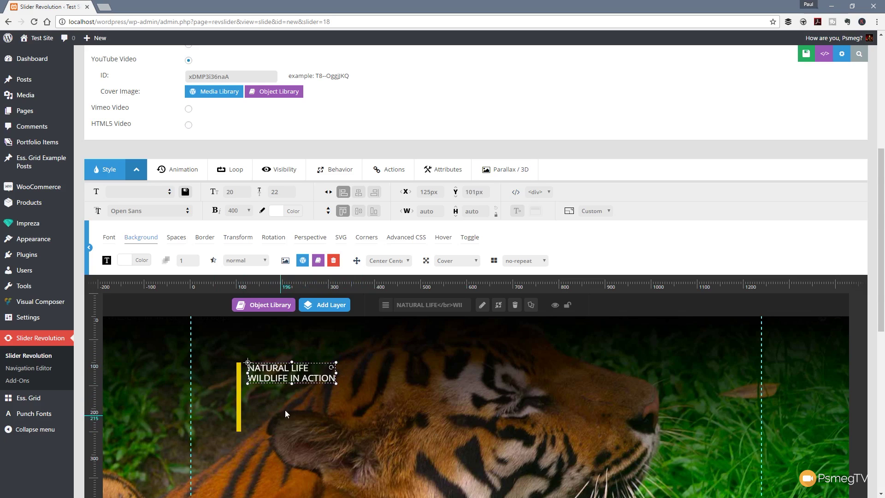
Set the heading's font weight to 600
scroll(524, 317, down, 3)
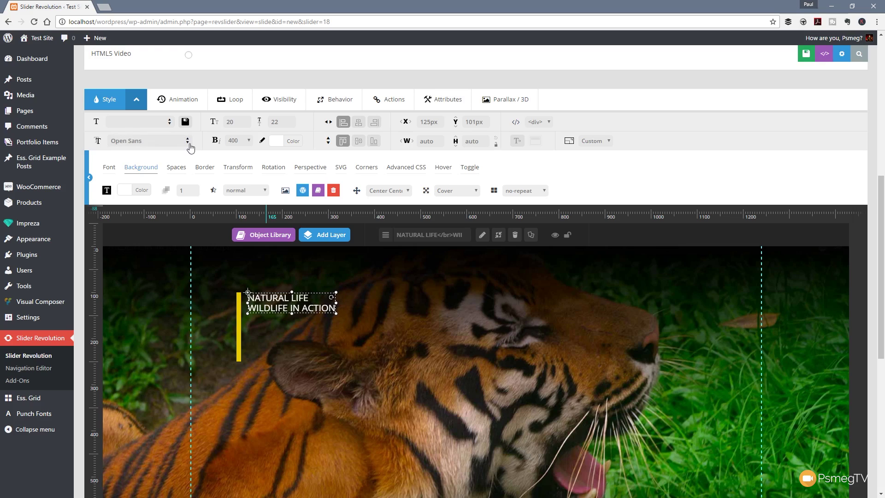
click(248, 143)
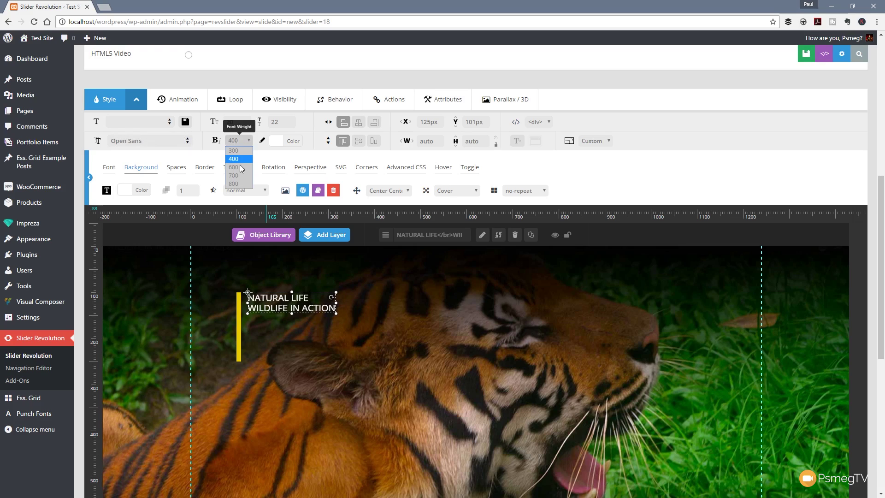
click(235, 184)
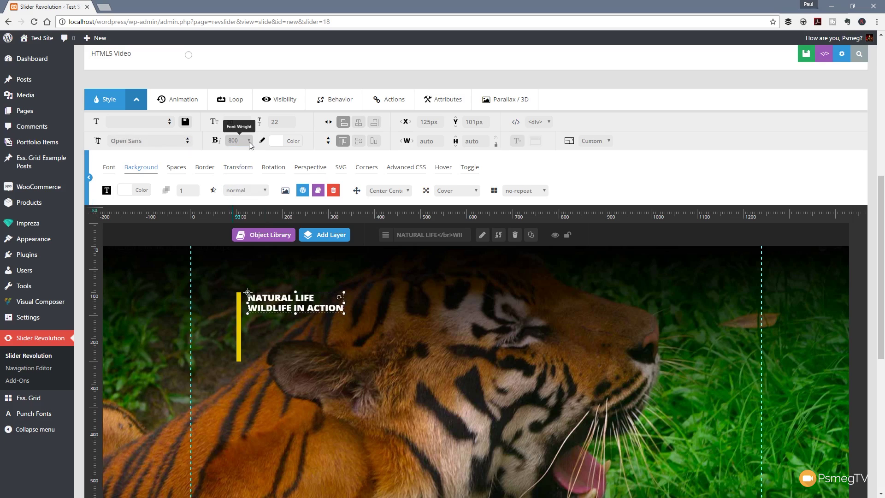
click(237, 141)
click(239, 170)
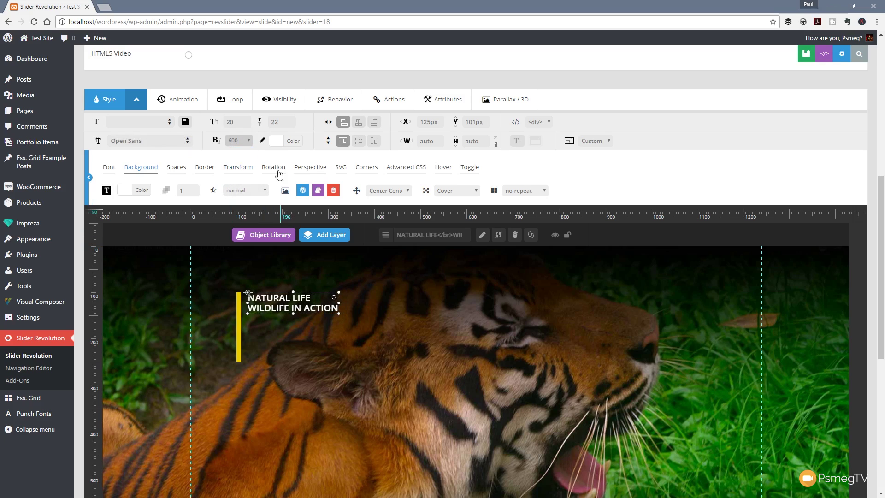
Set the heading's font size to 68px and line height to 65px
click(246, 124)
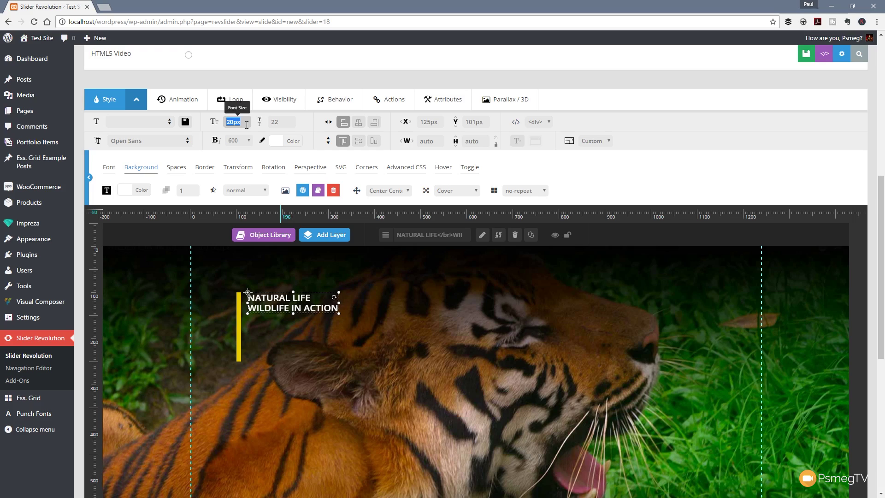
text(60)
key(Return)
click(275, 123)
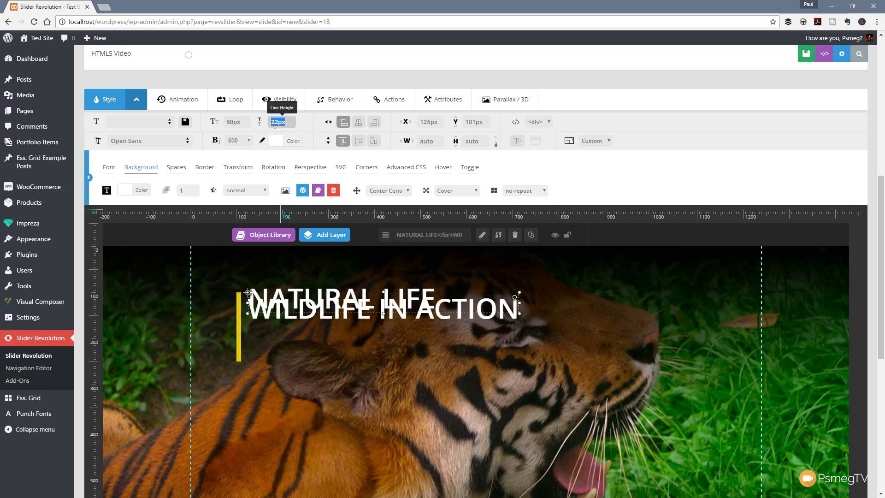
text(65)
key(Return)
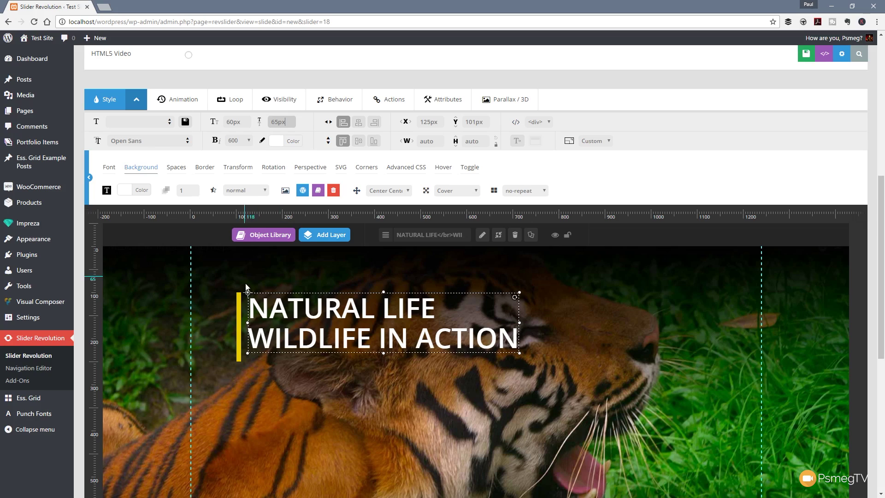
click(234, 123)
key(BackSpace)
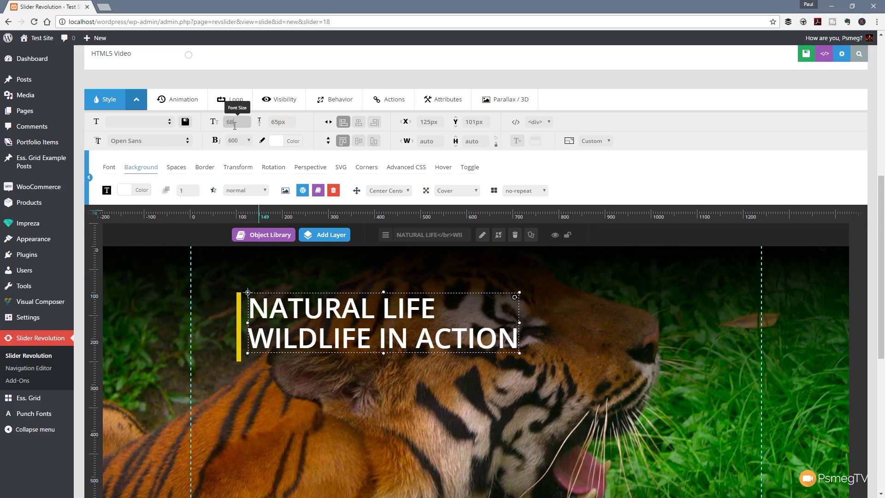
click(278, 123)
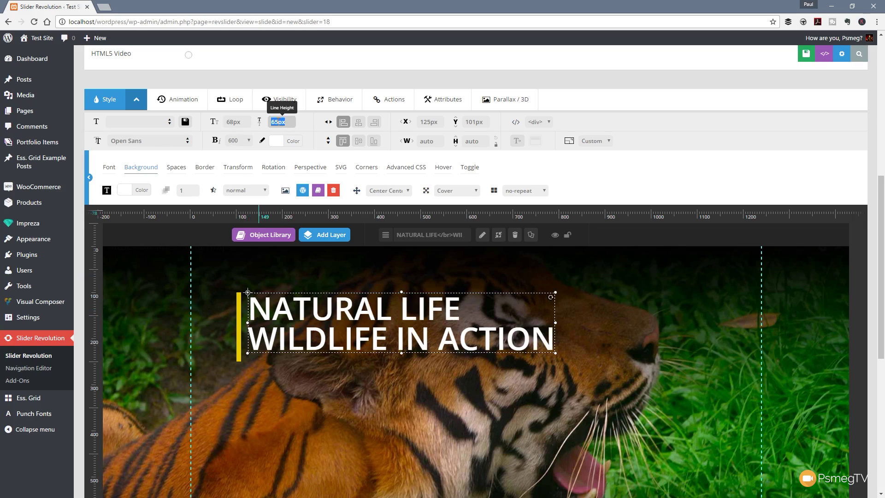
Nudge the heading layer to X 122px, Y 111px so it lines up with the yellow bar
mouse_move(323, 235)
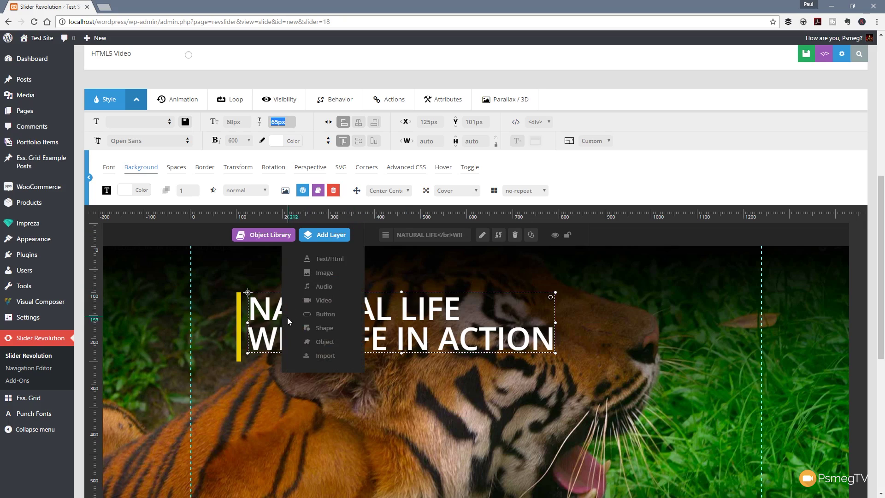
drag(266, 328, 286, 343)
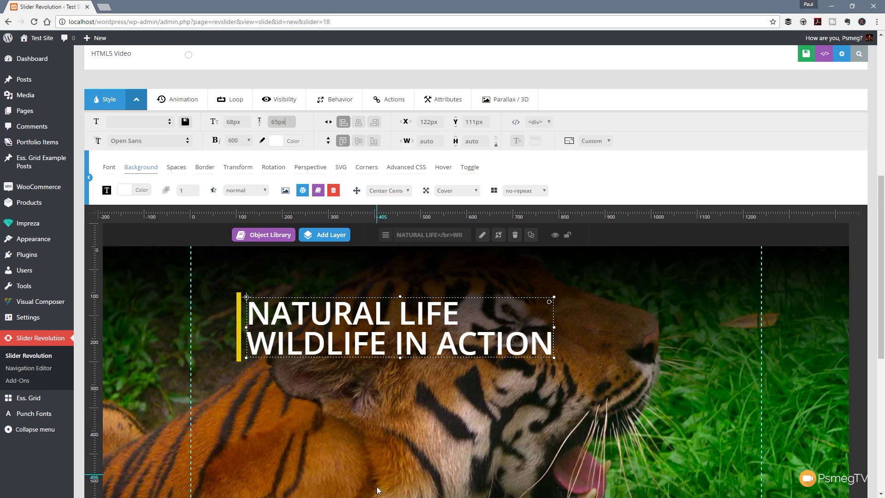
scroll(272, 408, down, 2)
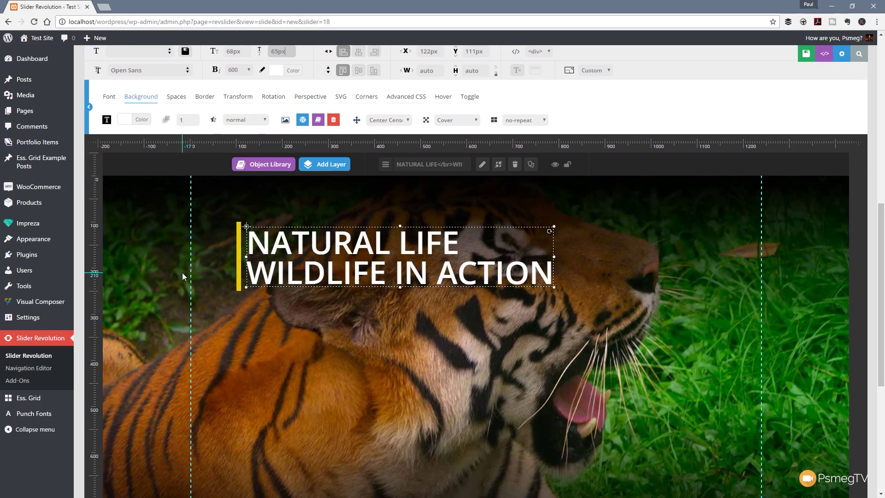
scroll(182, 272, up, 2)
click(324, 235)
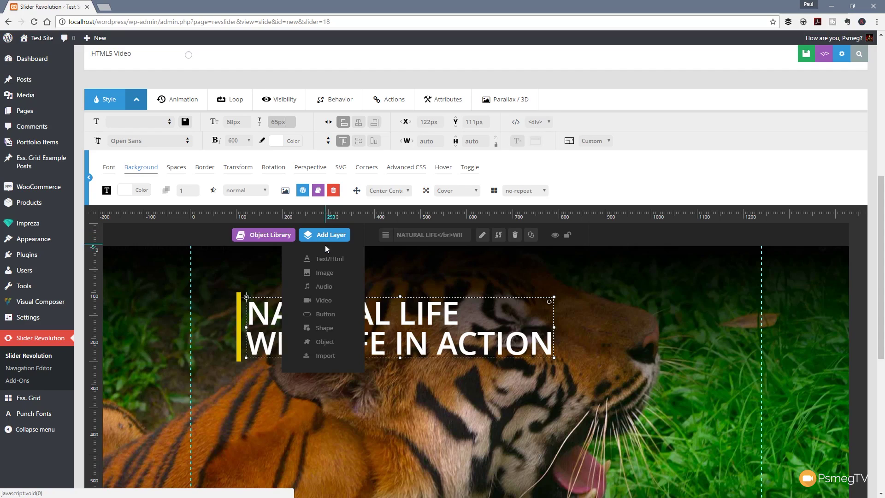
Start a button layer and set its idle background opacity to 0
click(322, 316)
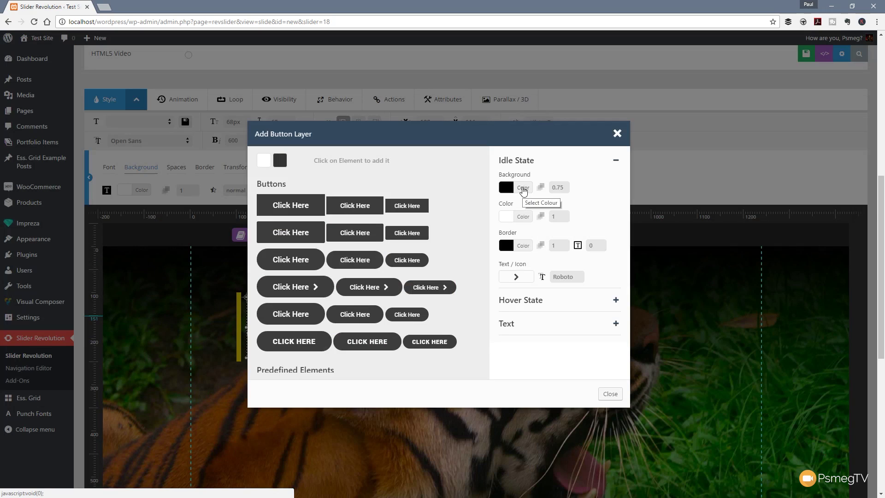
click(523, 188)
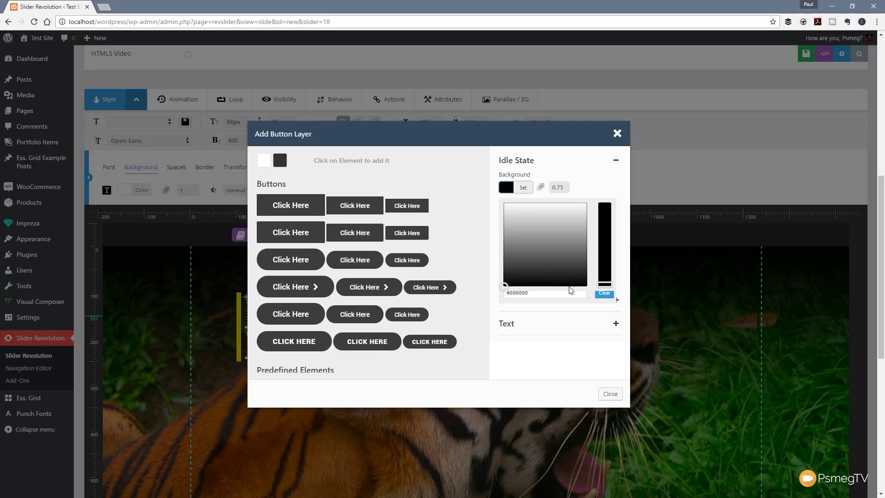
click(567, 187)
drag(560, 189, 557, 189)
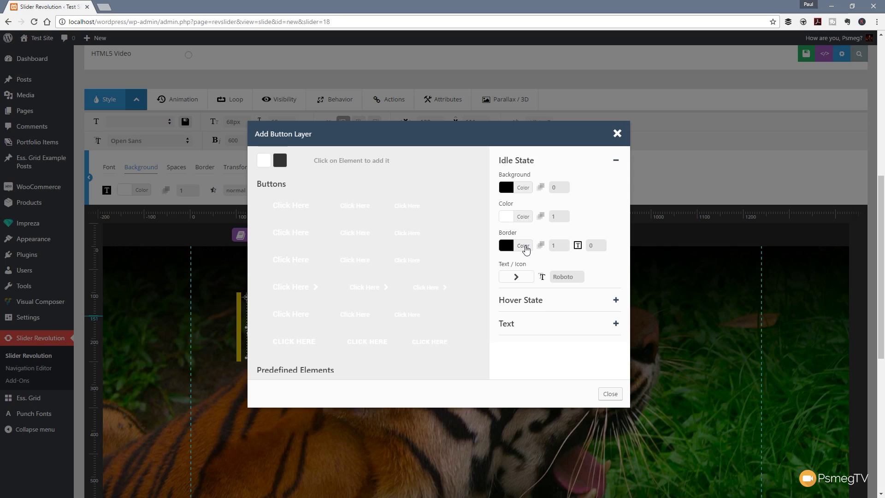
Give the idle button a yellow #f2d500 border 3px thick
click(591, 245)
text(1)
click(527, 250)
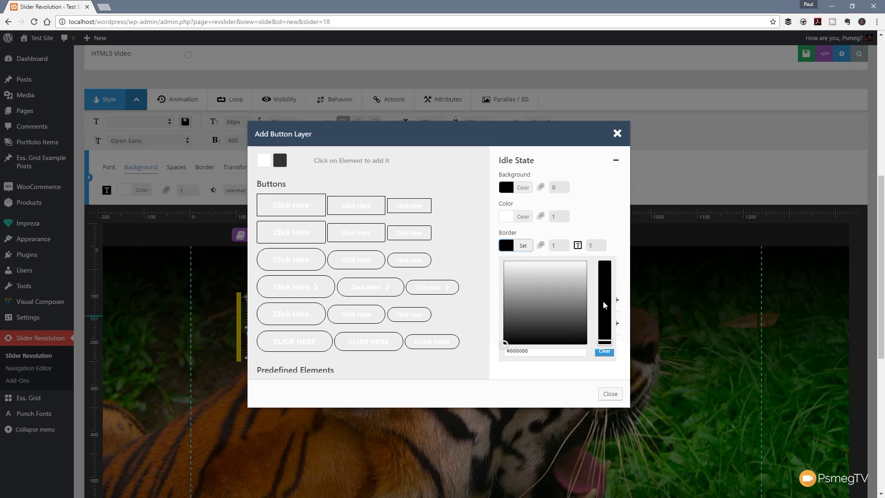
drag(609, 342, 604, 291)
click(518, 263)
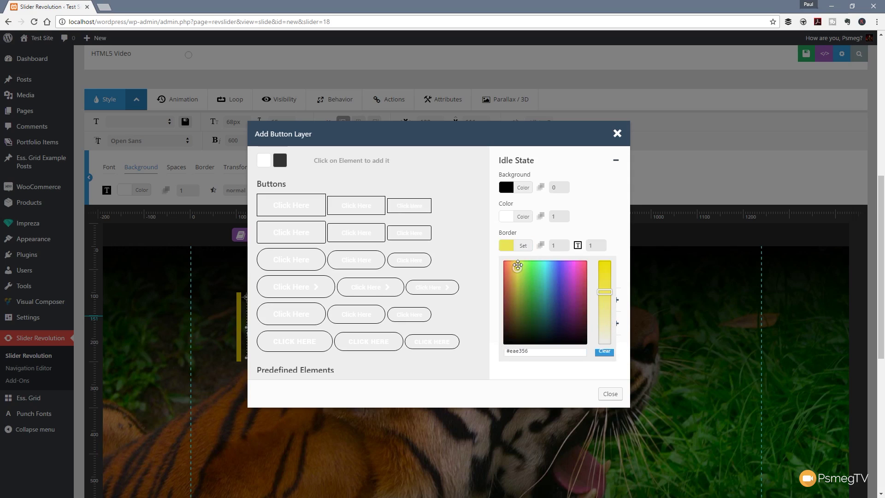
drag(608, 292, 609, 261)
click(516, 270)
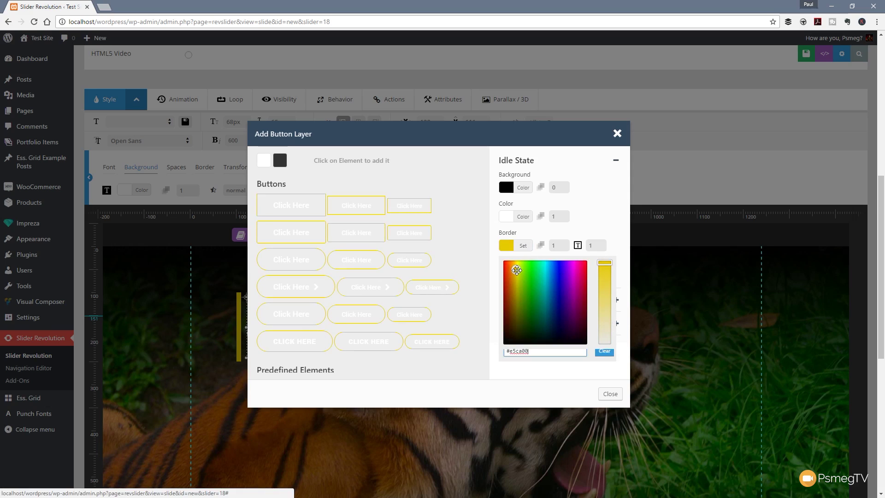
drag(518, 270, 516, 264)
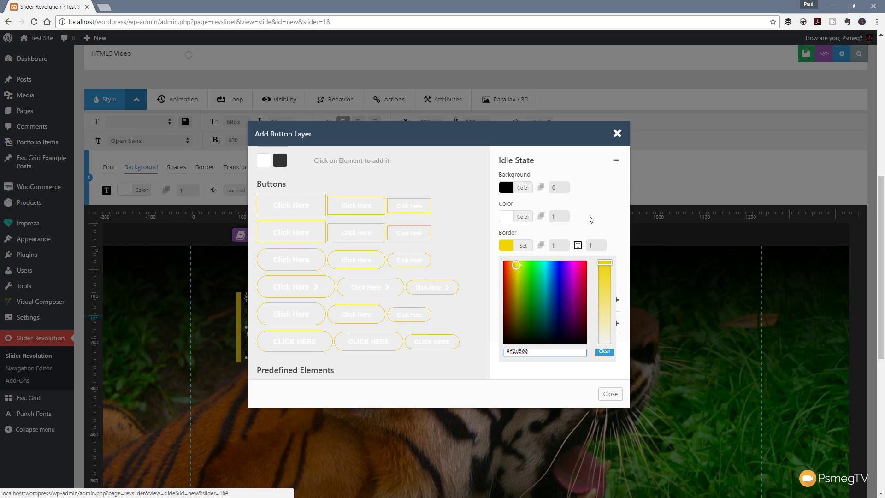
click(597, 246)
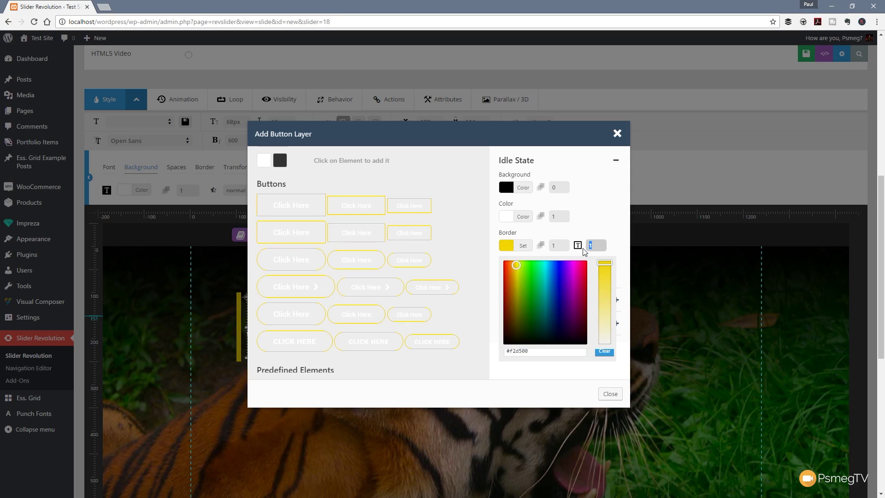
key(Return)
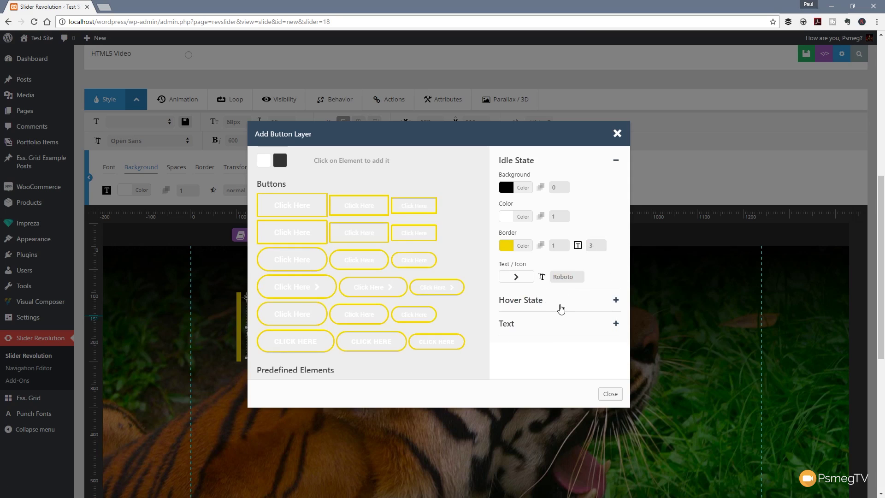
Replace the 'Click Here' button label with VIEW VIDEO, keeping white Roboto text
click(535, 322)
drag(533, 225, 502, 223)
text(VIEW VIDEO)
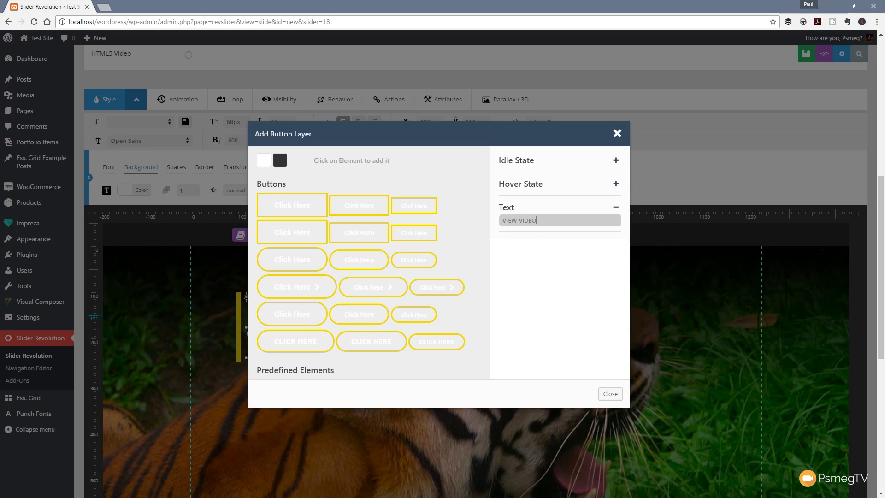
click(530, 162)
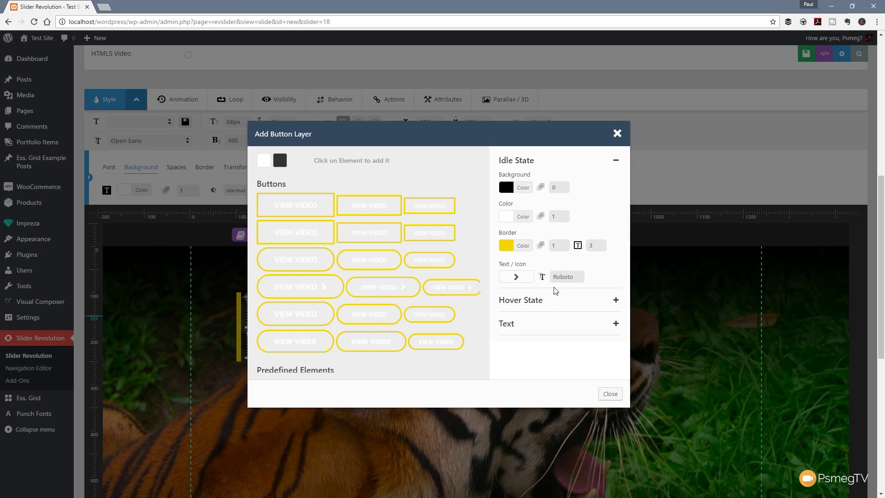
click(572, 278)
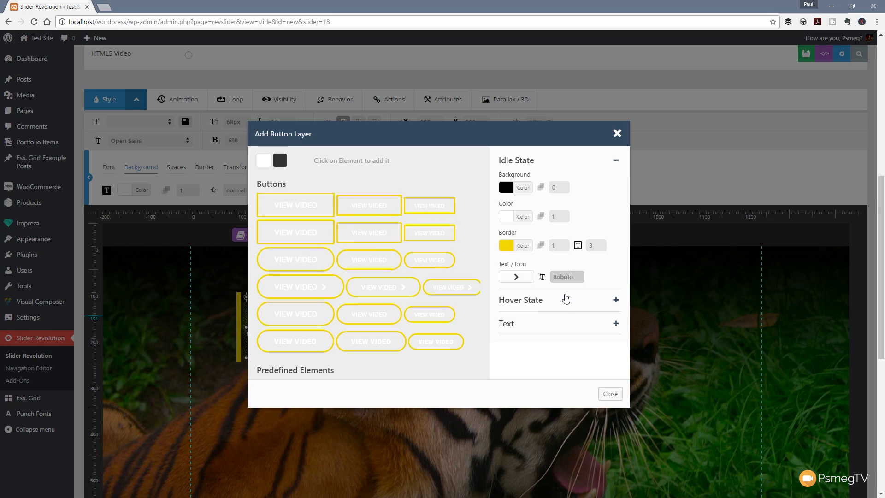
Set the hover state's background opacity to 0 and border width to 3
click(542, 299)
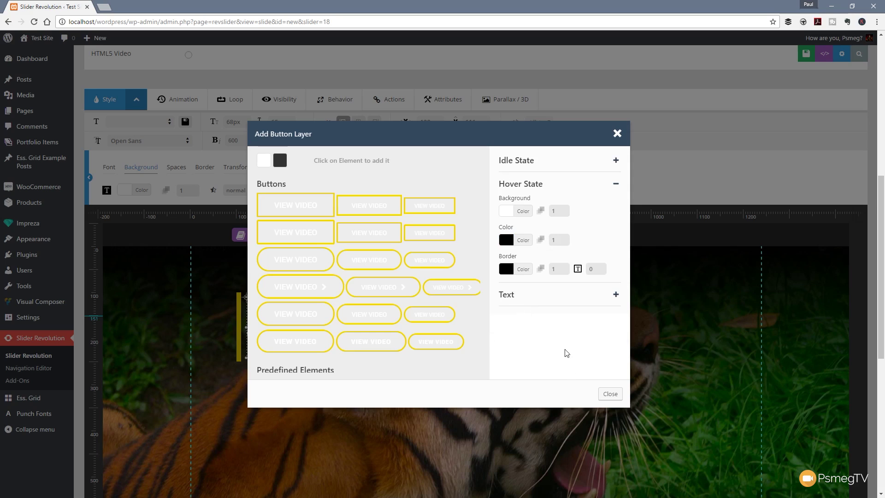
double_click(553, 211)
text(0)
click(578, 237)
double_click(587, 270)
Make the hover border yellow #f4c700 and the hover text white #ffffff
click(524, 271)
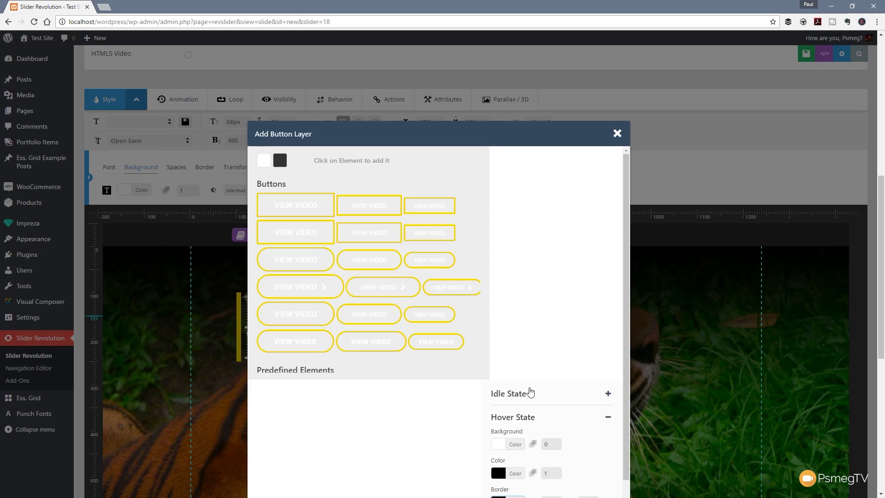
scroll(553, 375, down, 6)
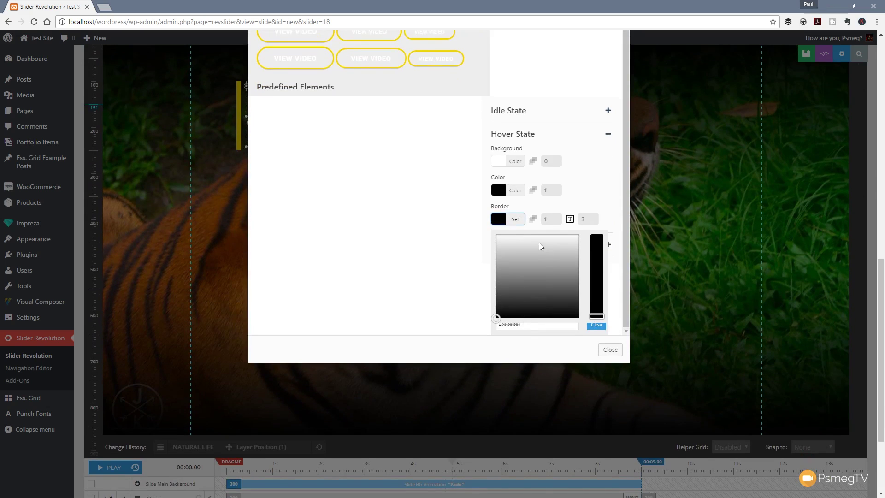
drag(597, 316, 595, 256)
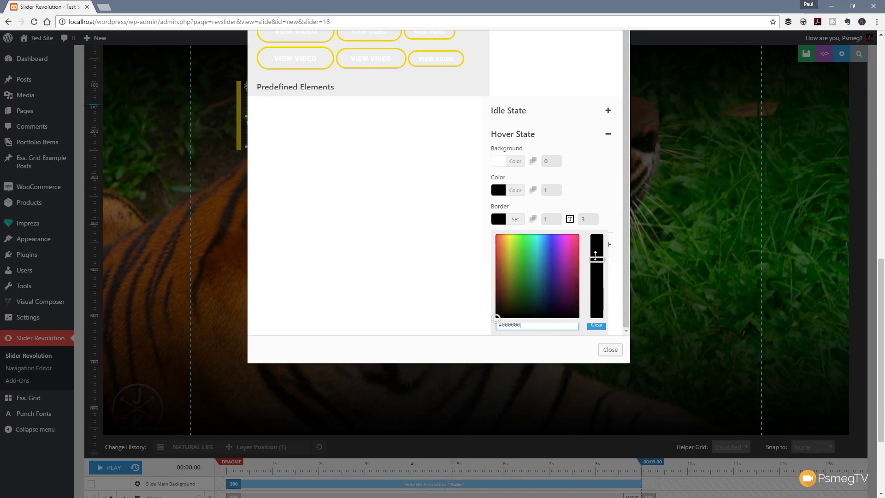
click(507, 238)
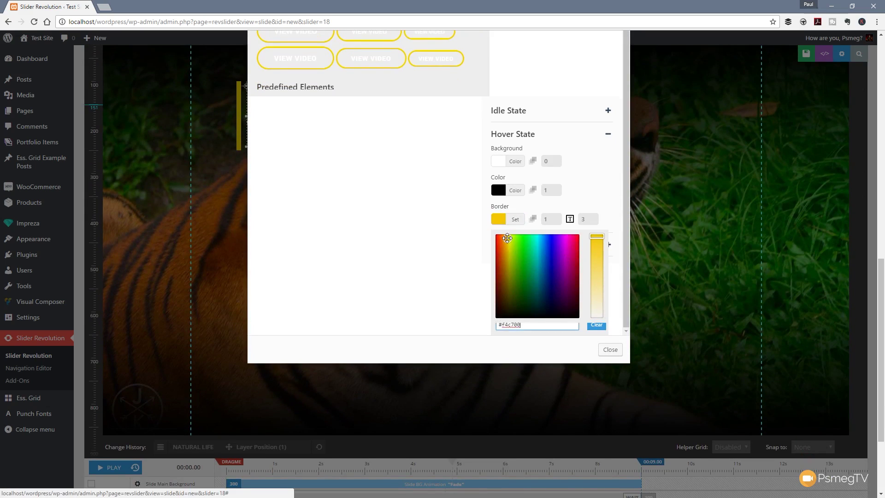
scroll(585, 207, up, 2)
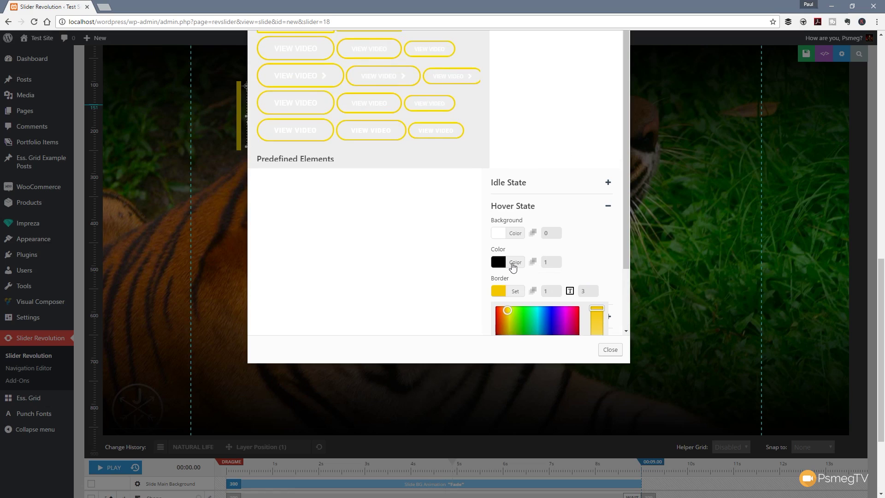
click(512, 263)
scroll(528, 255, down, 2)
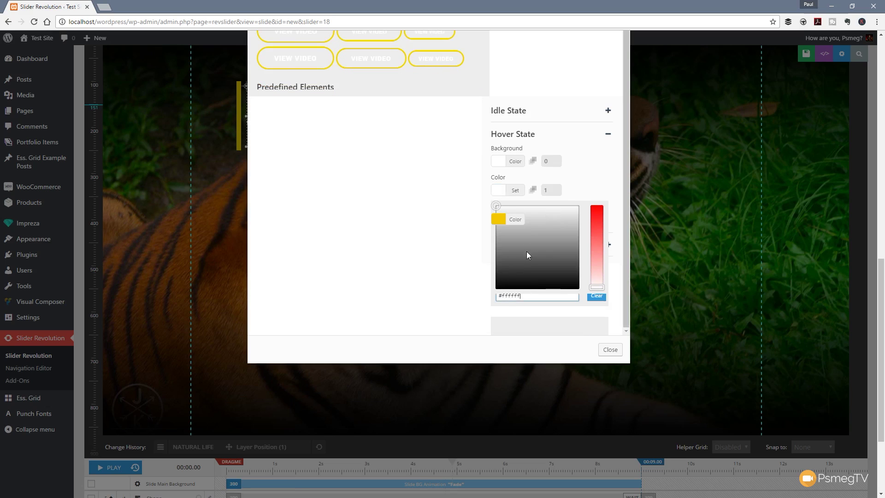
click(446, 229)
scroll(461, 226, up, 4)
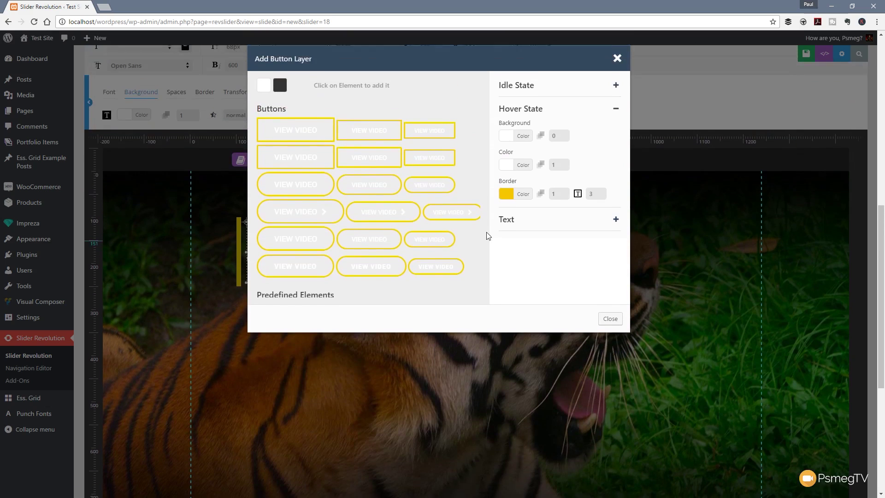
click(520, 161)
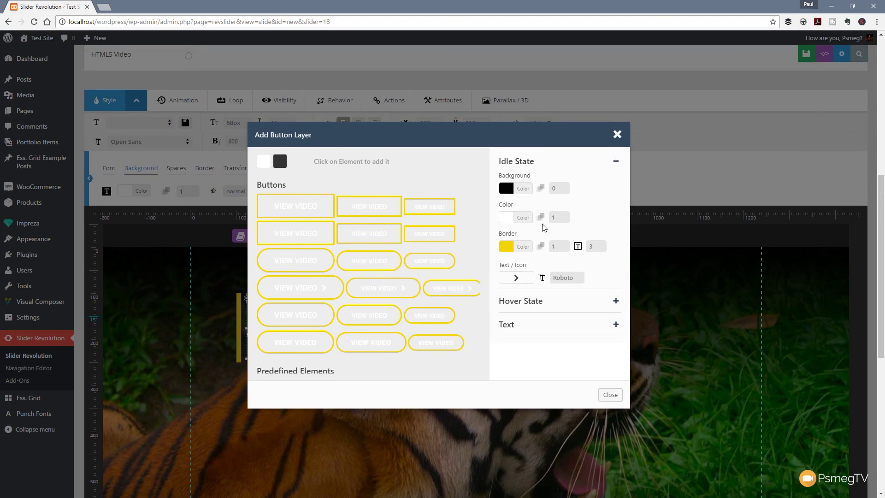
scroll(407, 208, down, 3)
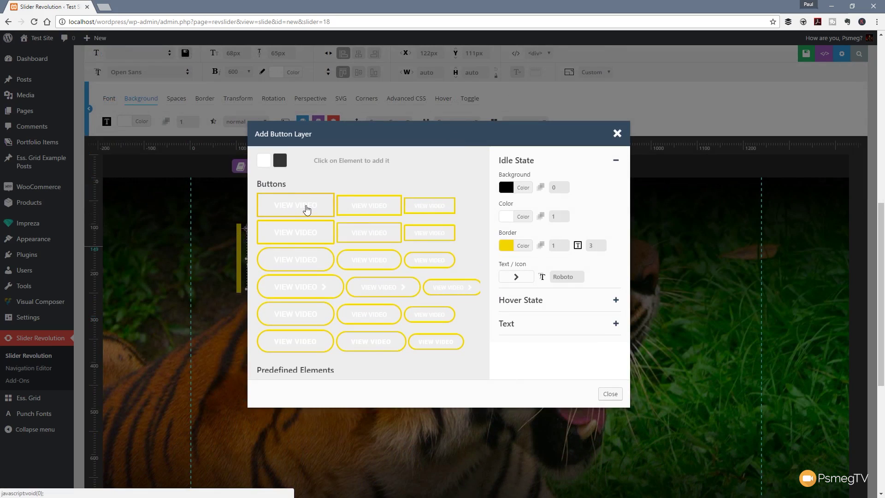
Add the first button preset and drag the VIEW VIDEO button below the heading
click(307, 210)
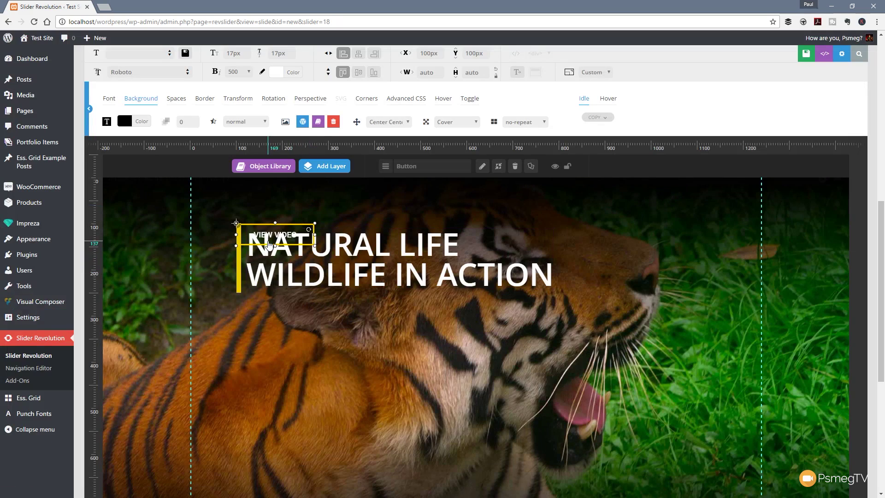
drag(279, 234, 291, 311)
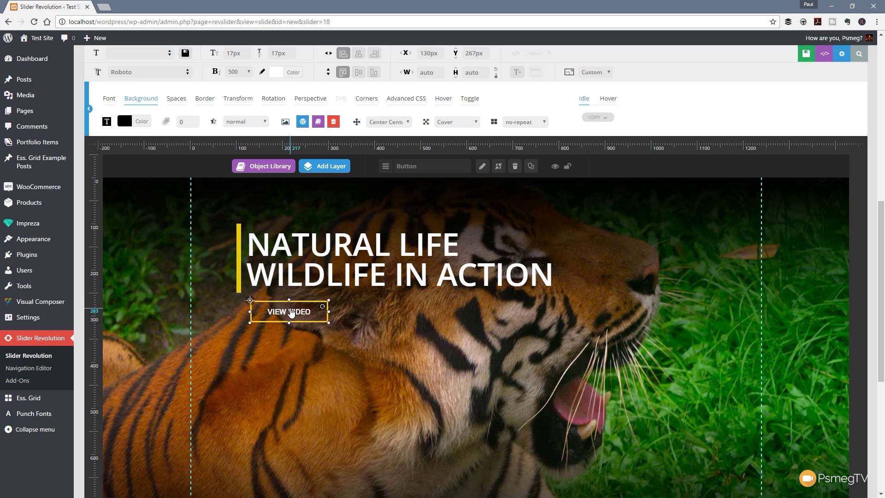
click(148, 290)
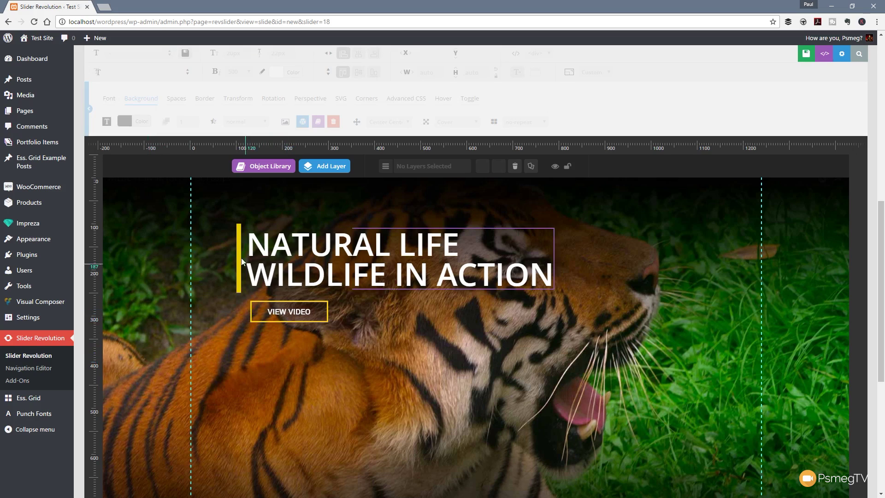
Shift the bar and heading left, stretch the bar to 130px, and align the button at X 67, Y 252
drag(238, 251, 213, 254)
drag(297, 245, 272, 242)
drag(213, 290, 213, 284)
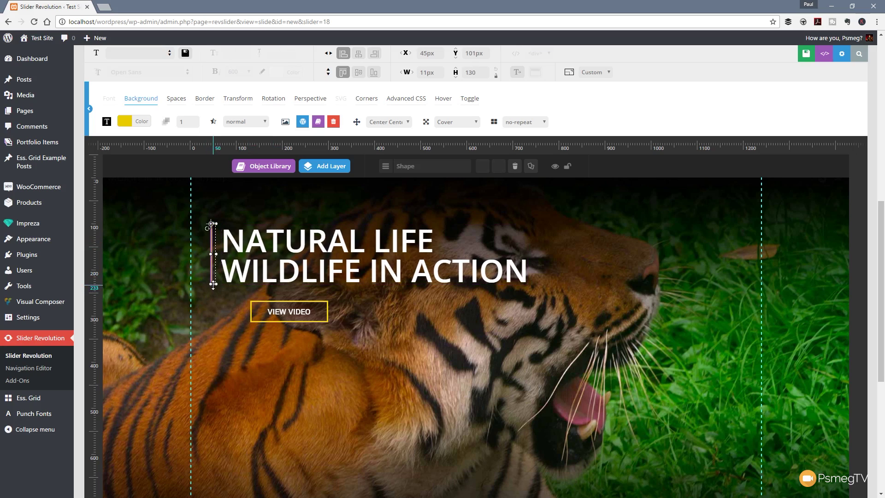
click(219, 315)
drag(289, 316, 260, 310)
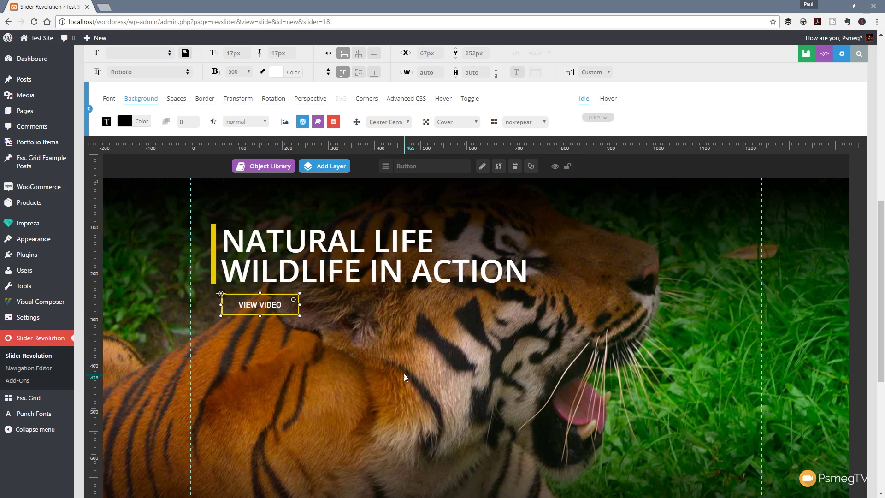
Delay the heading's entrance on the timeline and lengthen the bar's animation to 540
scroll(404, 373, up, 2)
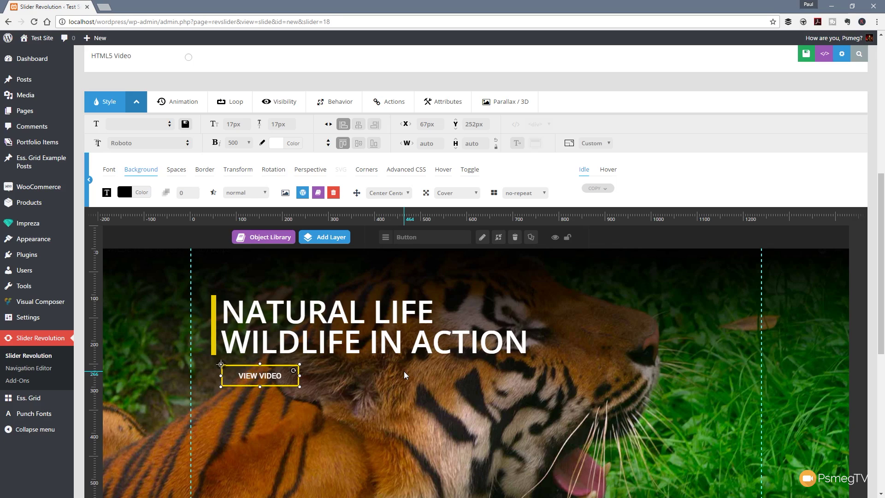
scroll(471, 387, down, 3)
scroll(471, 390, down, 5)
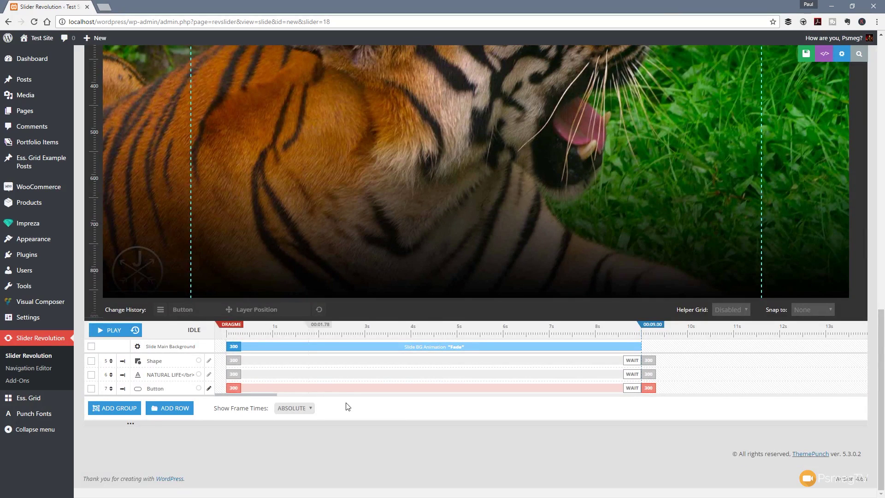
scroll(322, 392, up, 2)
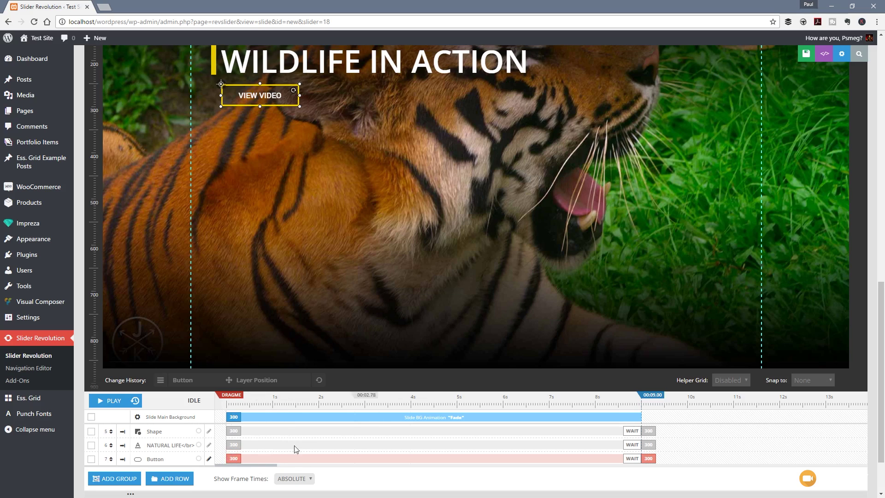
drag(233, 444, 284, 456)
drag(241, 431, 300, 460)
click(269, 445)
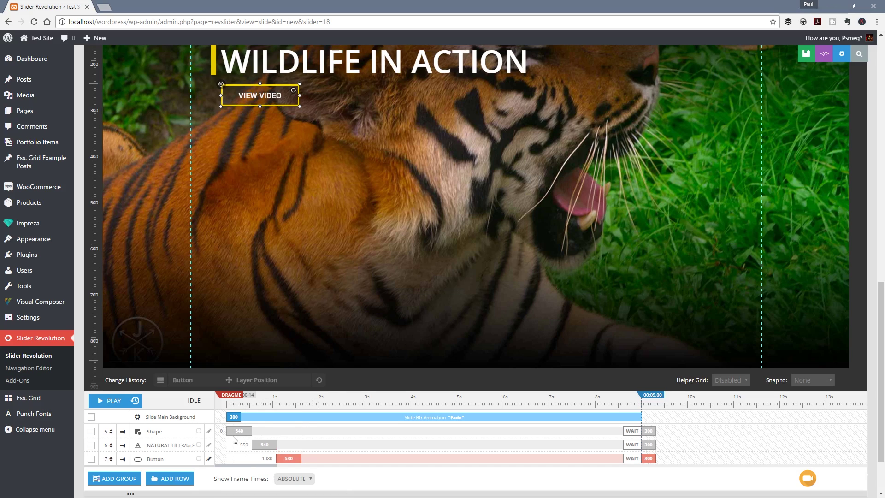
Push the button's entrance to 1410 and the bar's start to 270, previewing the stagger
drag(231, 397, 286, 399)
drag(295, 458, 255, 433)
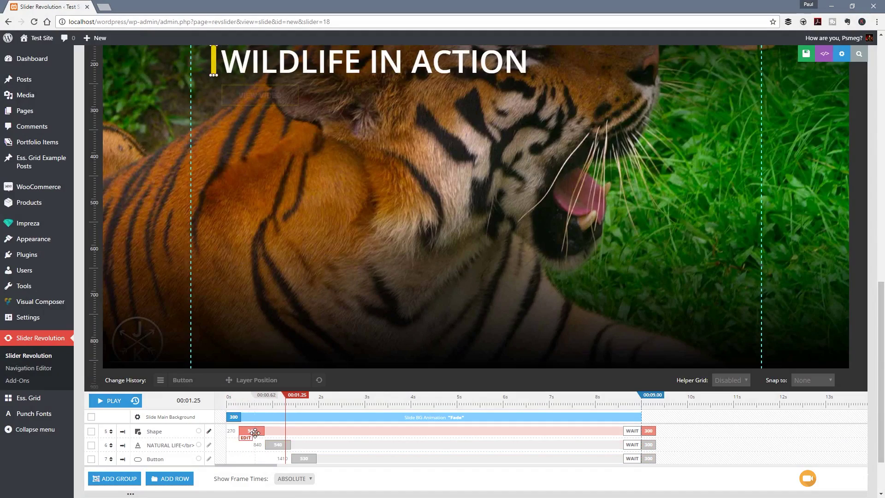
click(235, 400)
drag(235, 400, 284, 404)
drag(297, 404, 260, 408)
scroll(382, 383, up, 3)
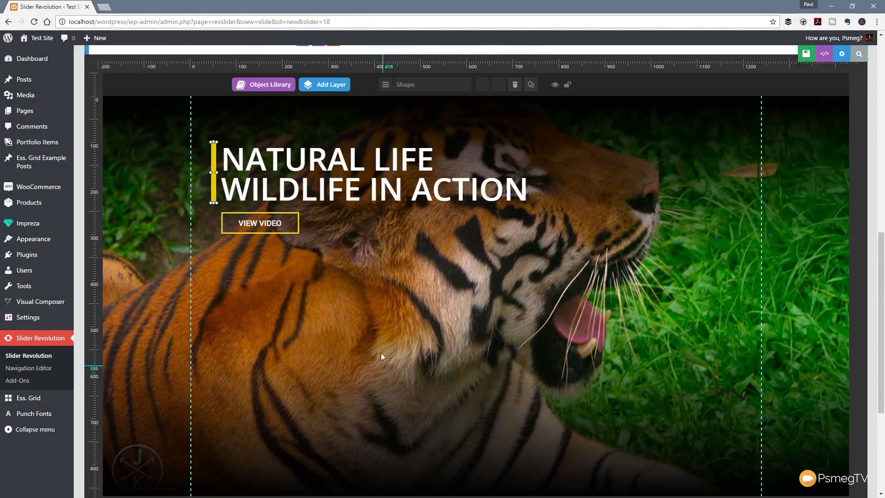
Give the yellow bar the SlideMaskFromLeft entrance, 1500 ms with Power3.easeInOut easing
scroll(185, 323, up, 3)
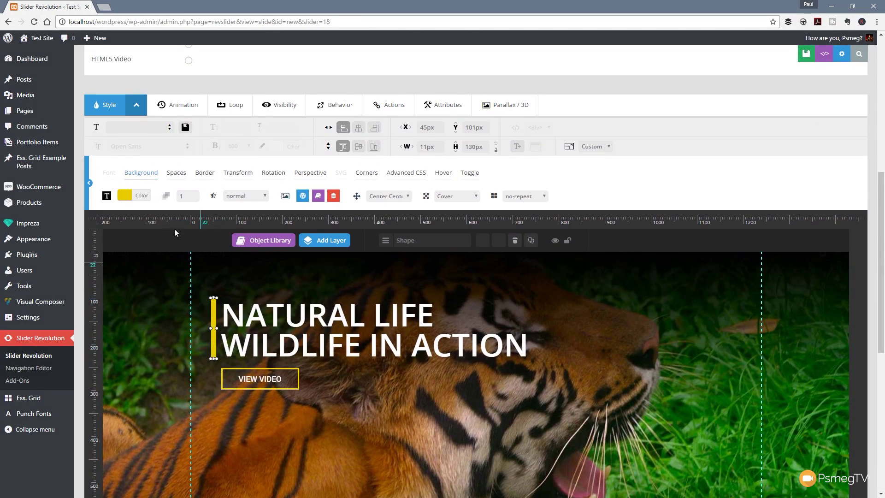
click(153, 106)
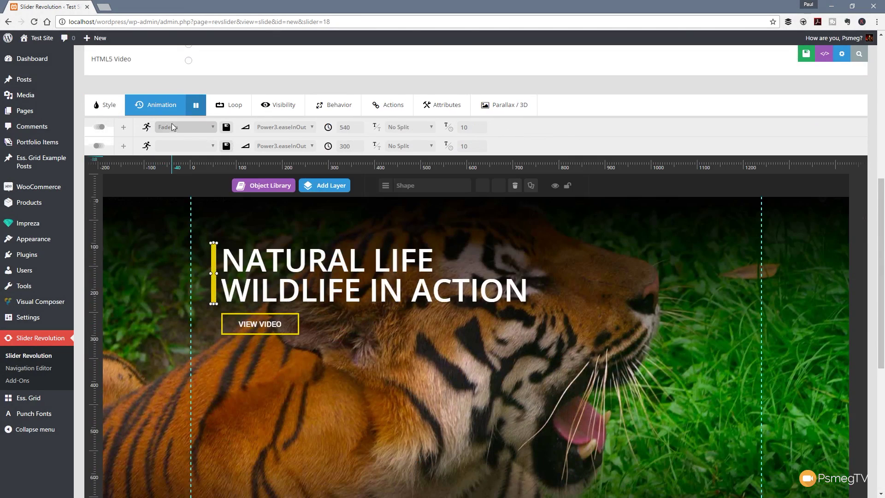
click(214, 127)
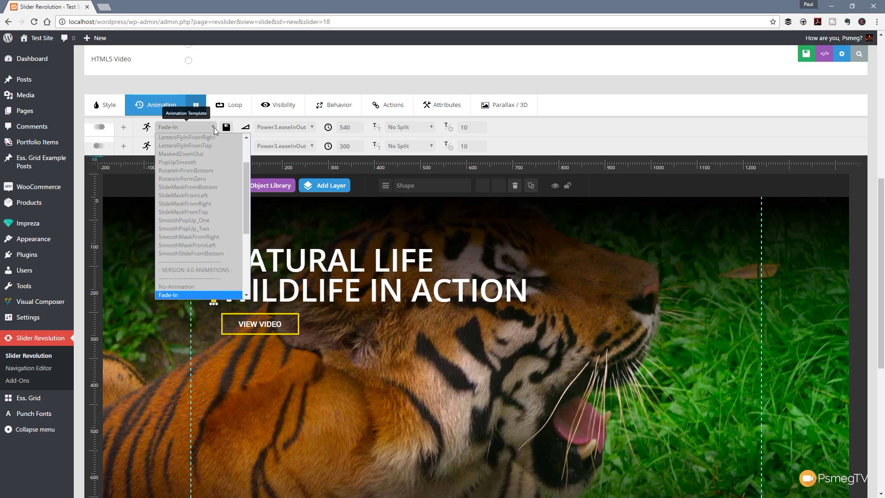
scroll(245, 194, down, 2)
drag(245, 195, 247, 233)
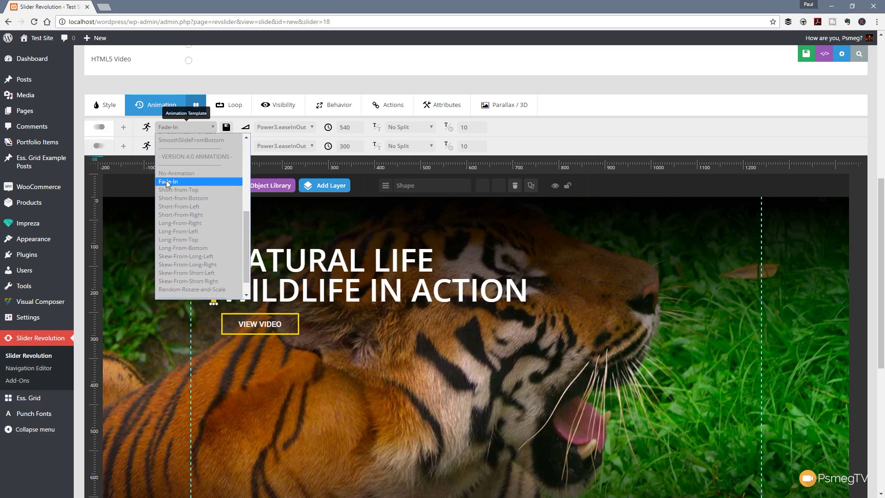
click(178, 223)
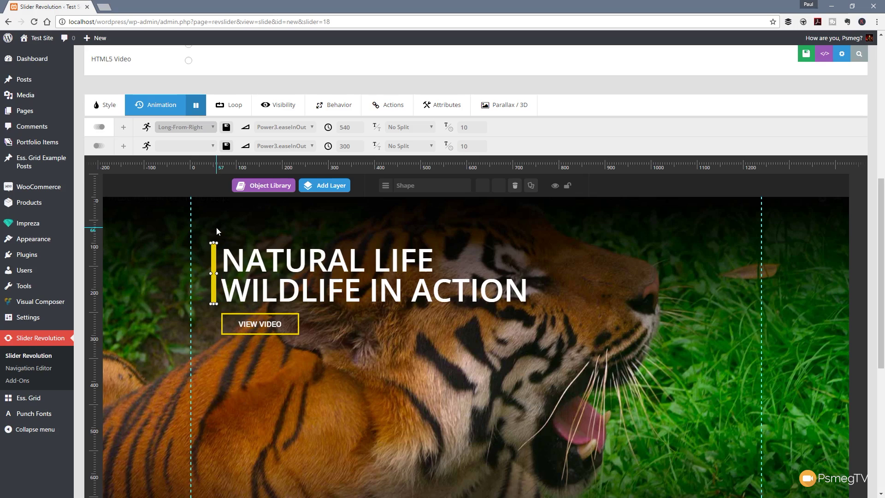
click(212, 126)
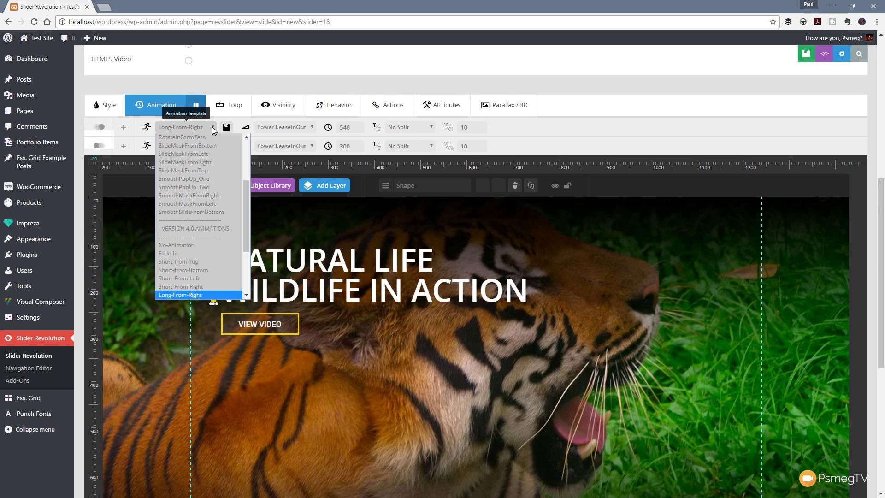
click(198, 278)
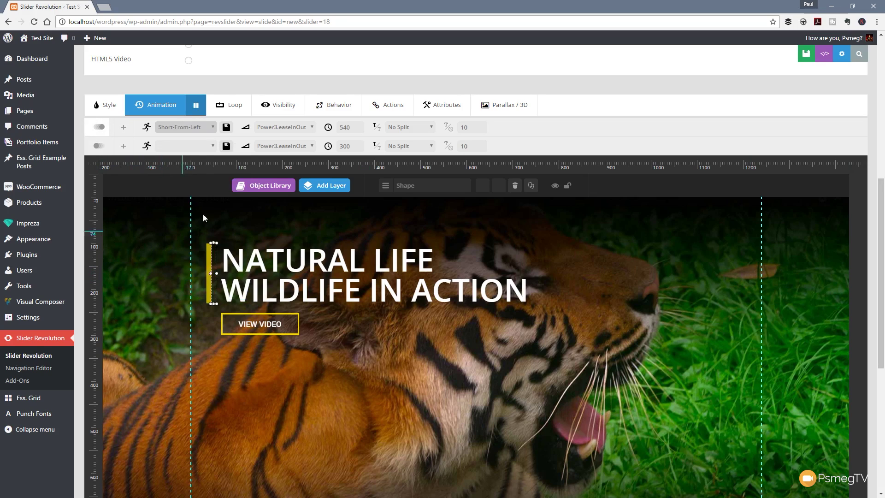
click(212, 126)
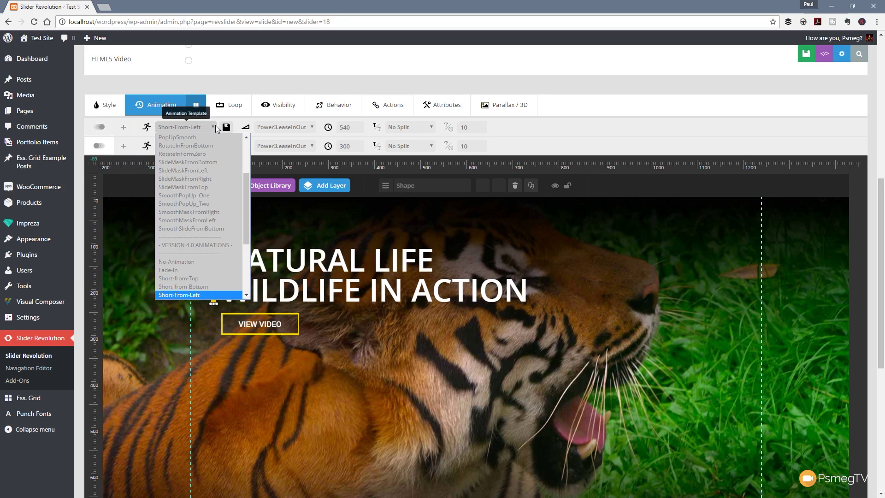
click(211, 205)
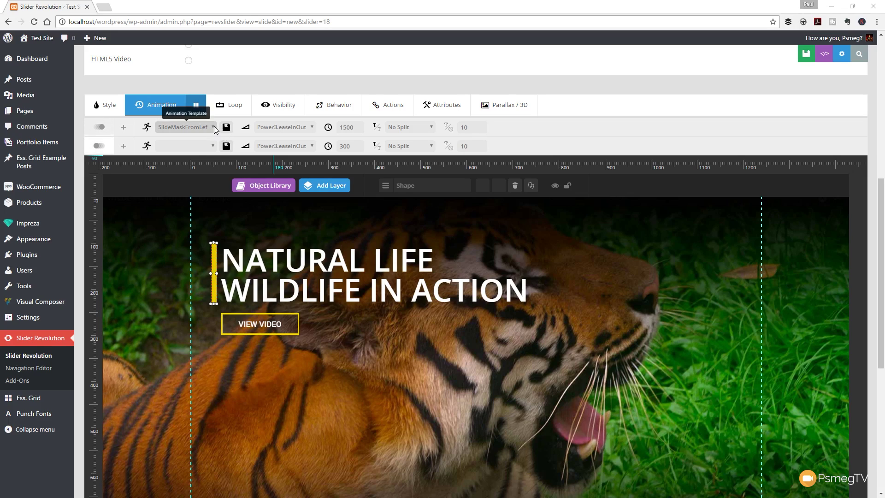
click(294, 265)
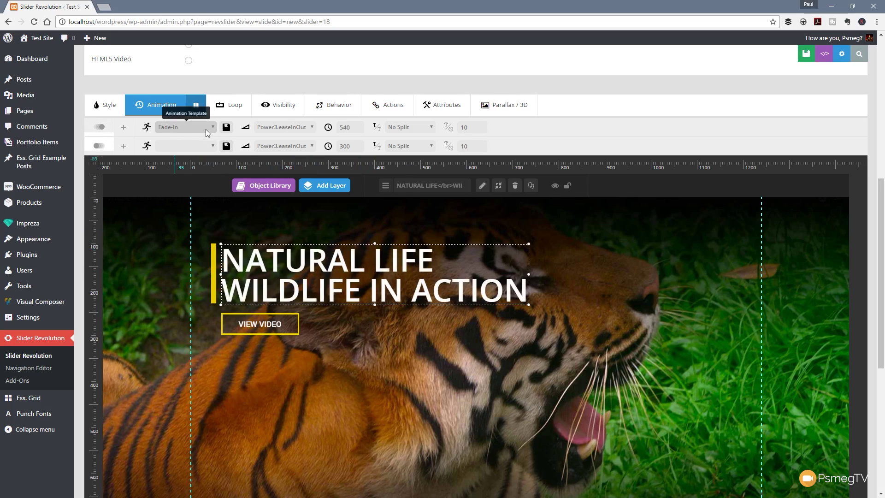
Apply the SlideMaskFromLeft entrance animation to the NATURAL LIFE heading
click(210, 128)
drag(250, 203, 250, 181)
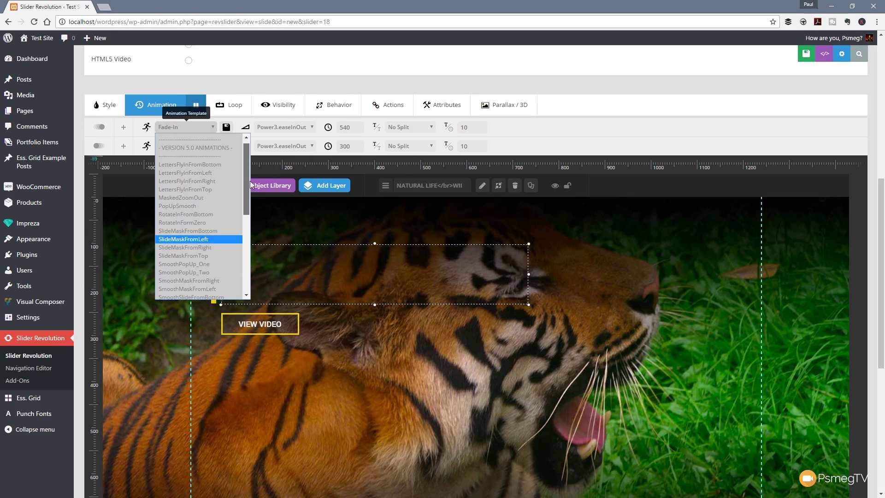
click(203, 241)
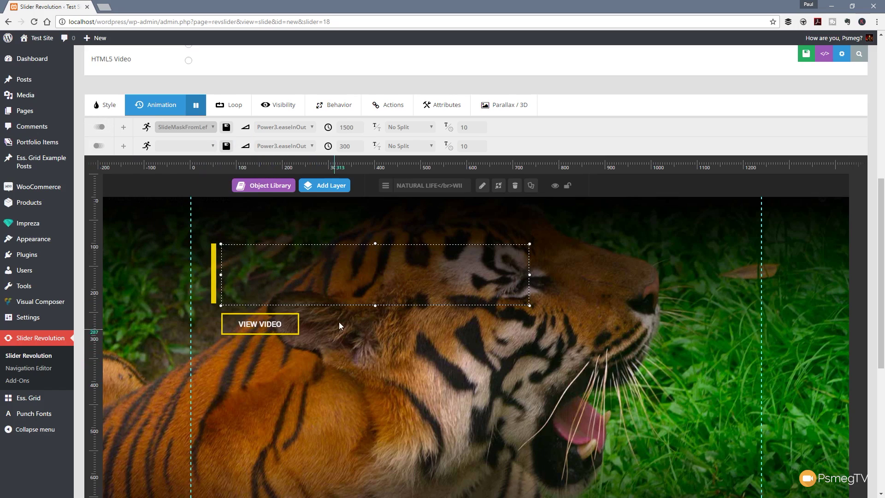
Select the VIEW VIDEO button layer and save the slide
click(259, 318)
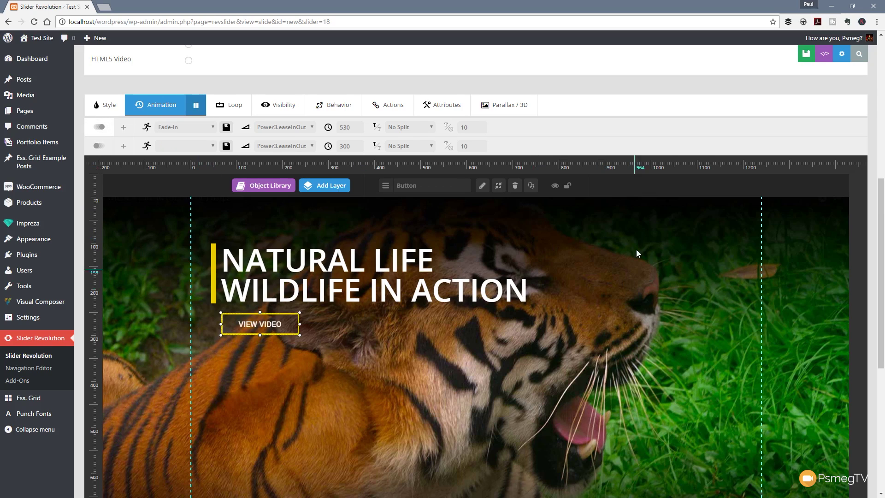
click(799, 57)
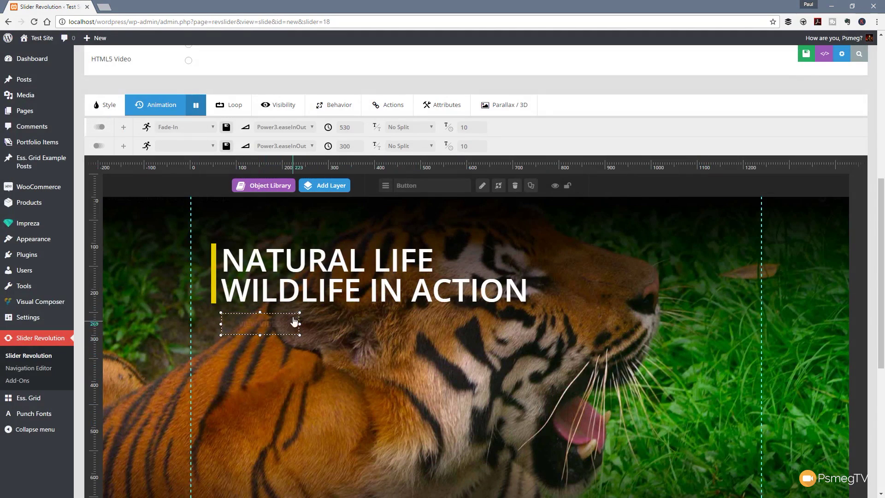
click(388, 109)
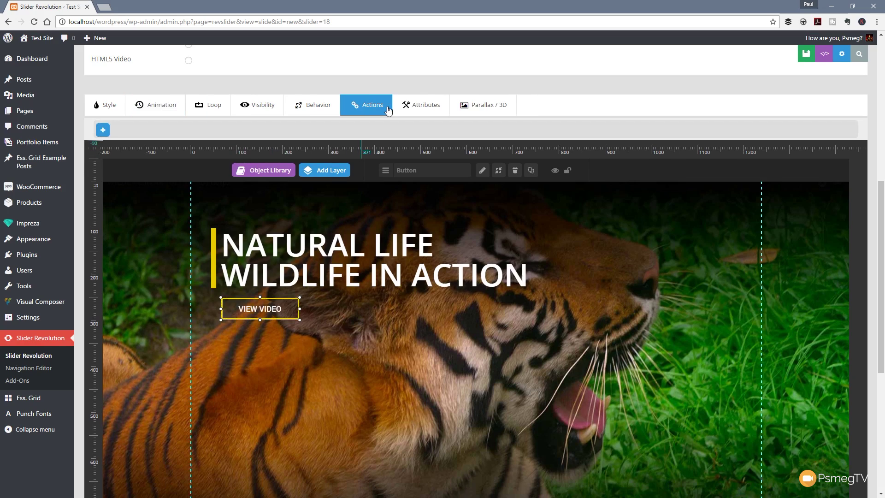
Add a Simple Link action to the button with an a Tag Link type
click(102, 130)
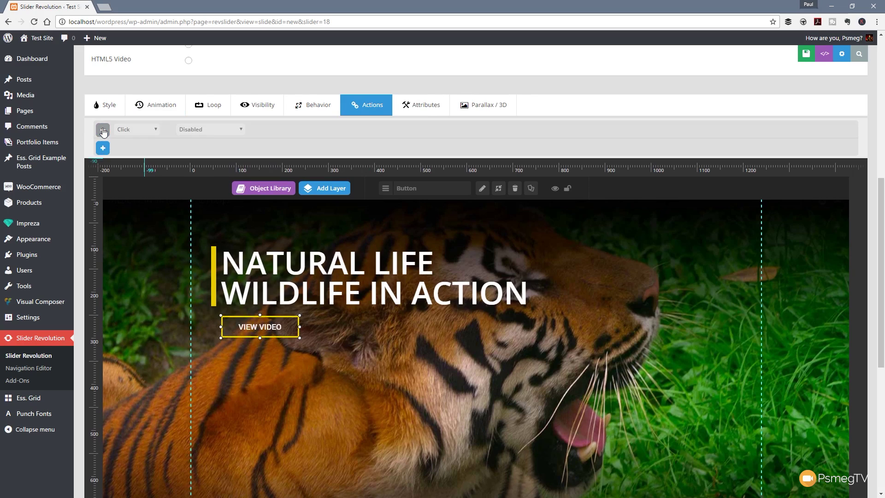
click(210, 129)
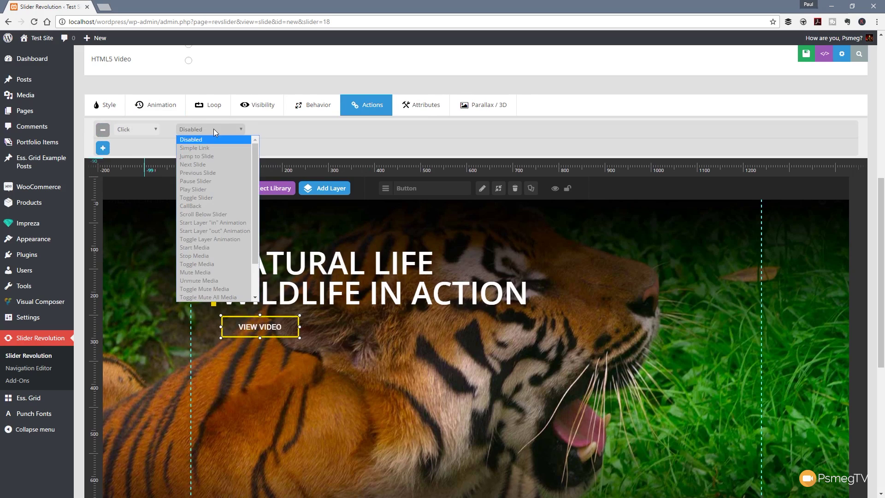
click(210, 147)
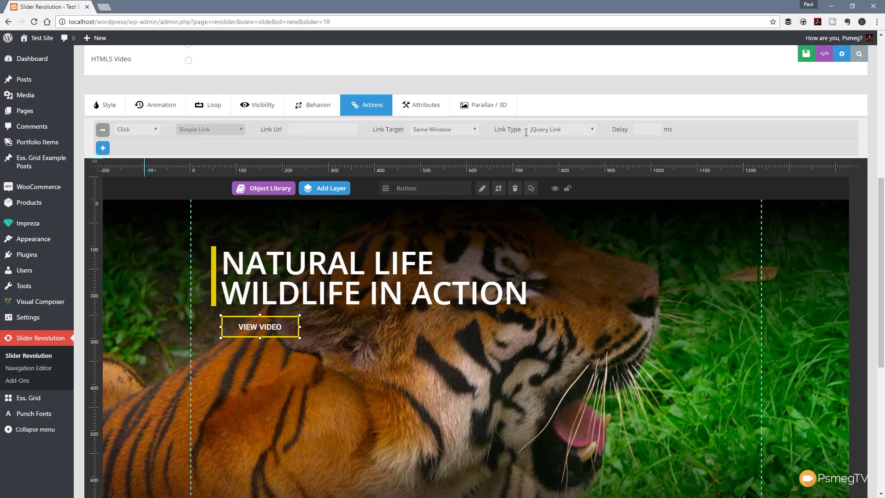
click(552, 132)
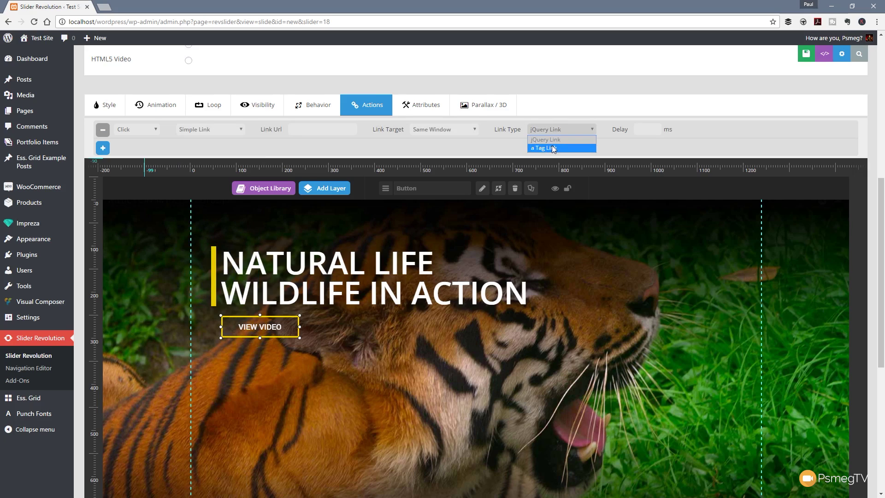
click(552, 148)
Paste the YouTube video URL as the link, keep Same Window, and save the slide
click(312, 128)
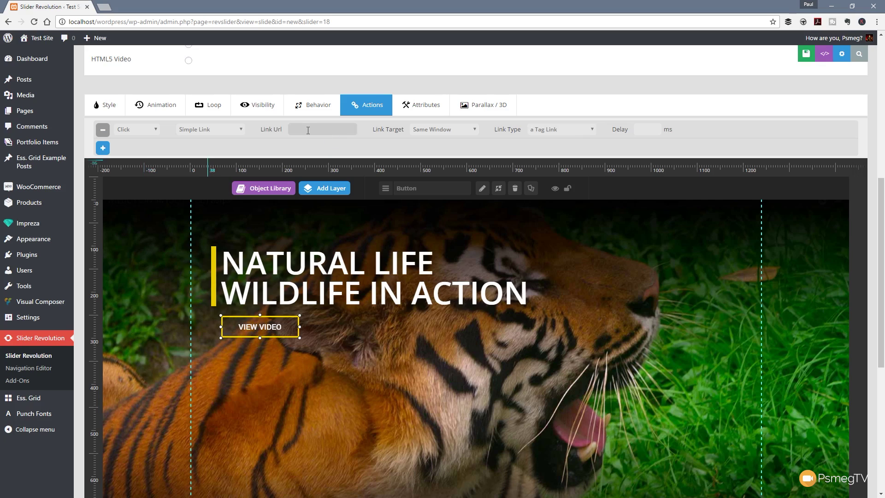
key(ctrl+v)
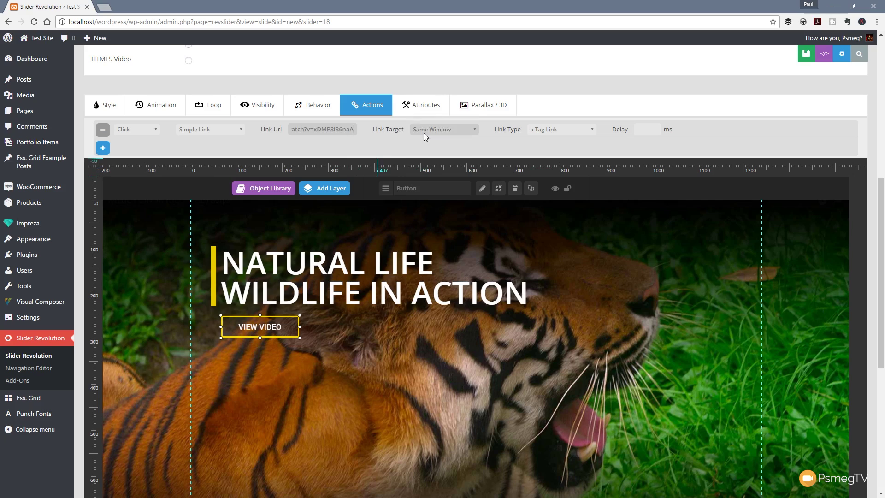
click(452, 136)
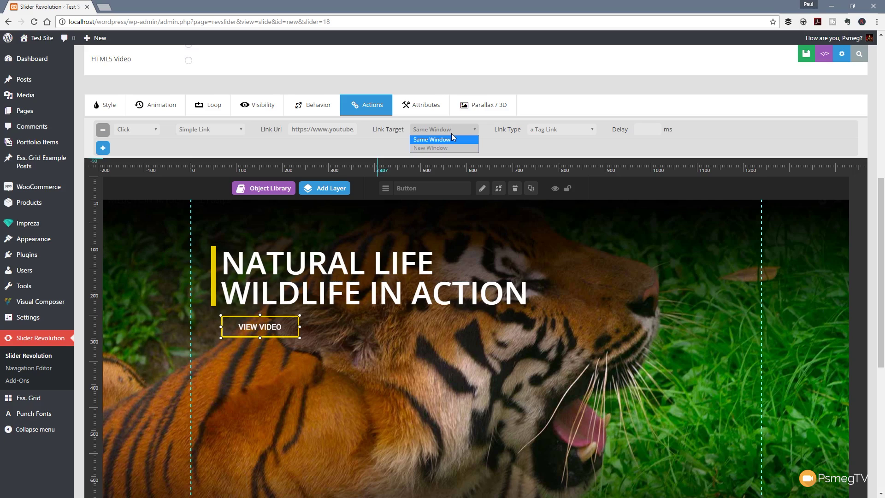
click(521, 82)
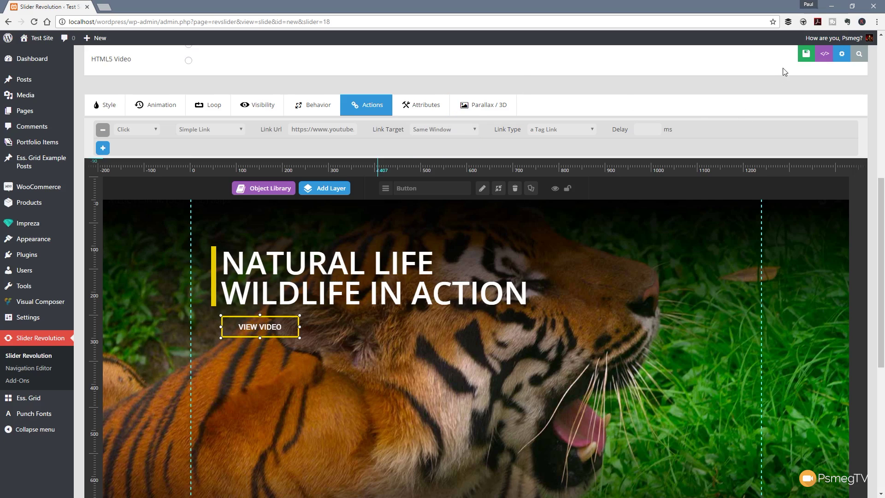
click(801, 60)
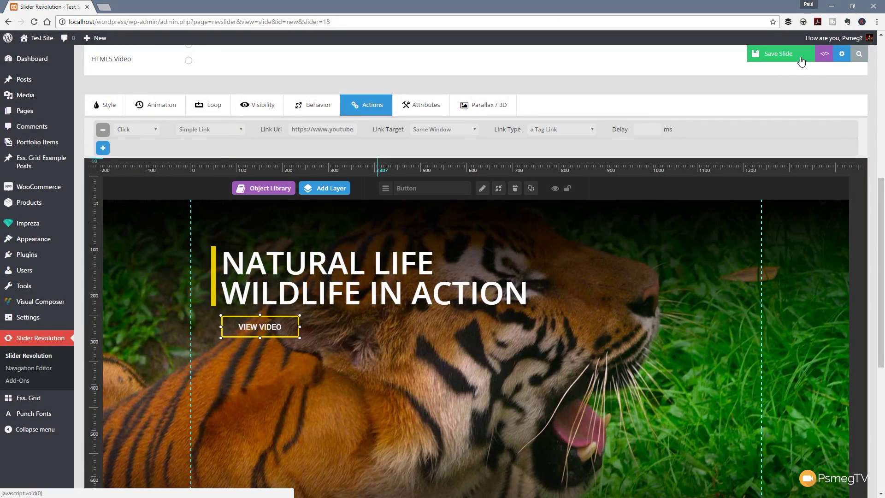
key(ctrl+t)
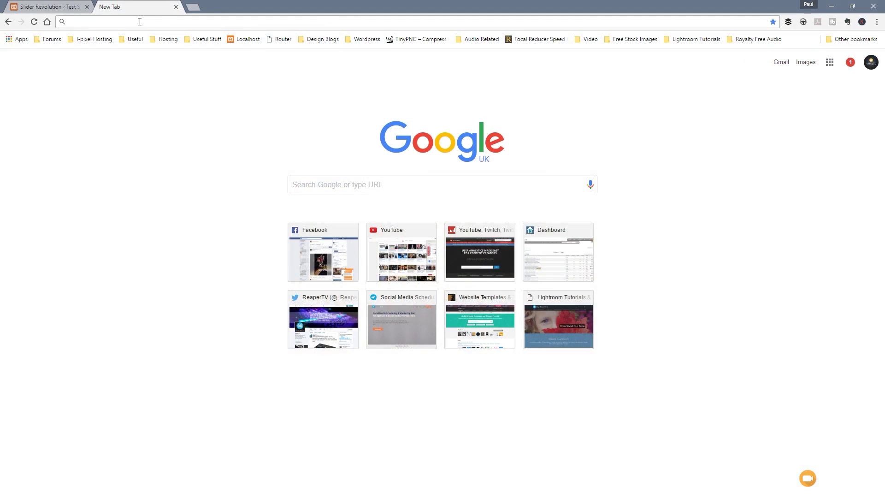
Load localhost/wordpress/wildlife/ to view the finished tiger slider live
text(http://localhost/wordpress/wildlife/)
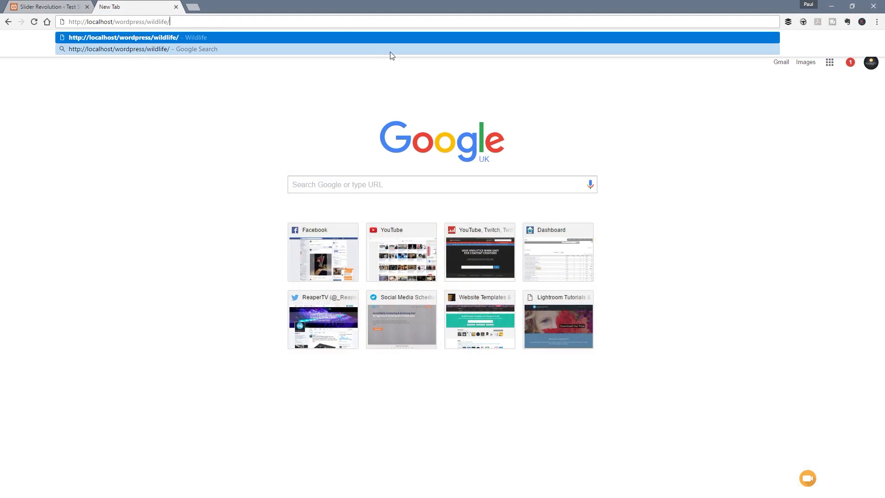
key(Return)
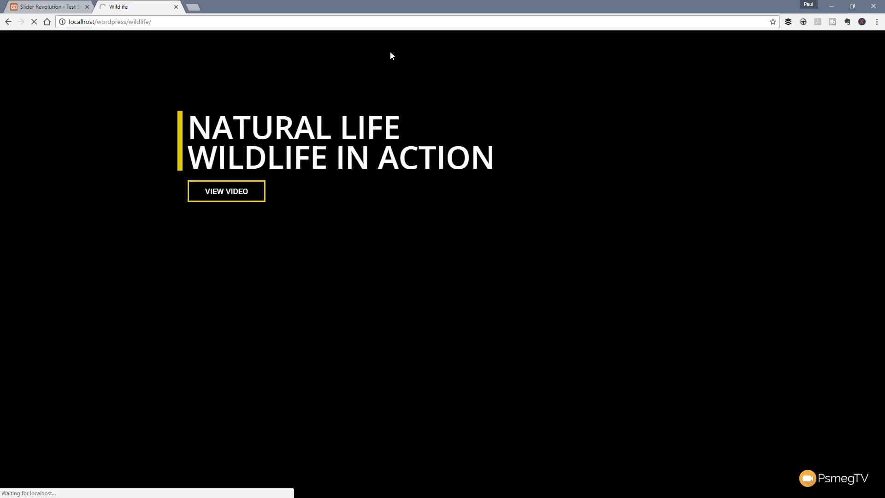